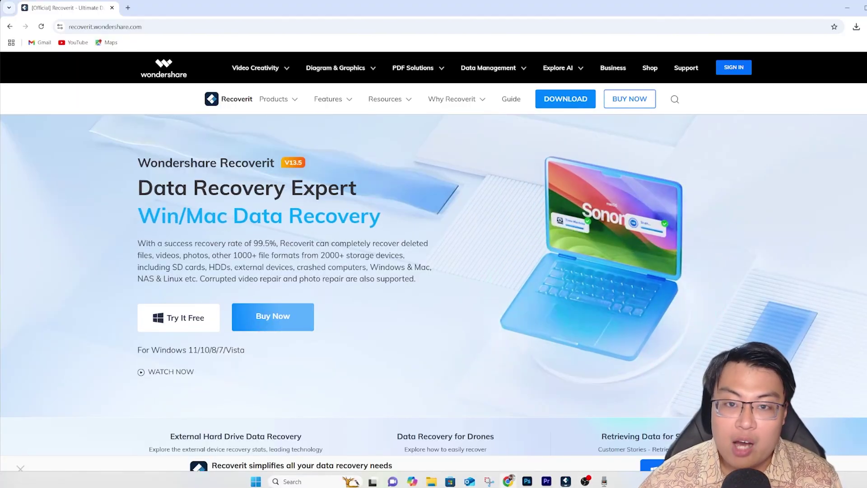
- Read through the Recoverit product page, from the overview down past the section on data recovery for Windows/Mac
scroll(433, 271, down, 1)
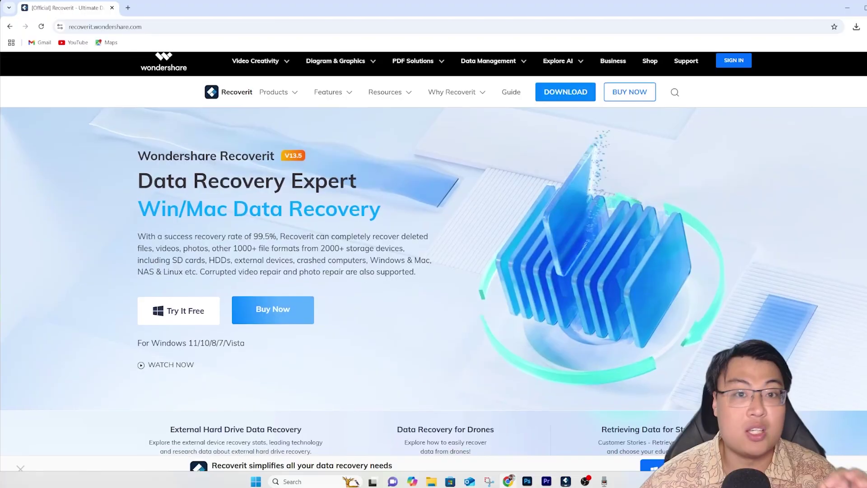
scroll(433, 271, down, 1)
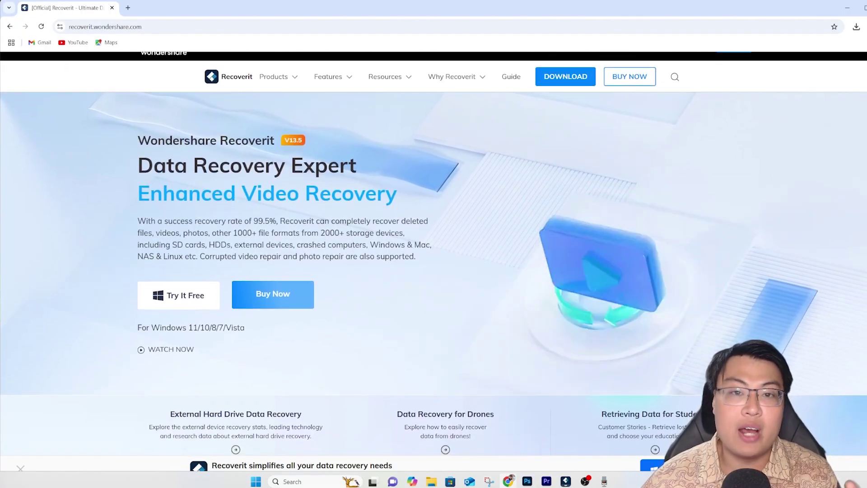
scroll(433, 271, down, 1)
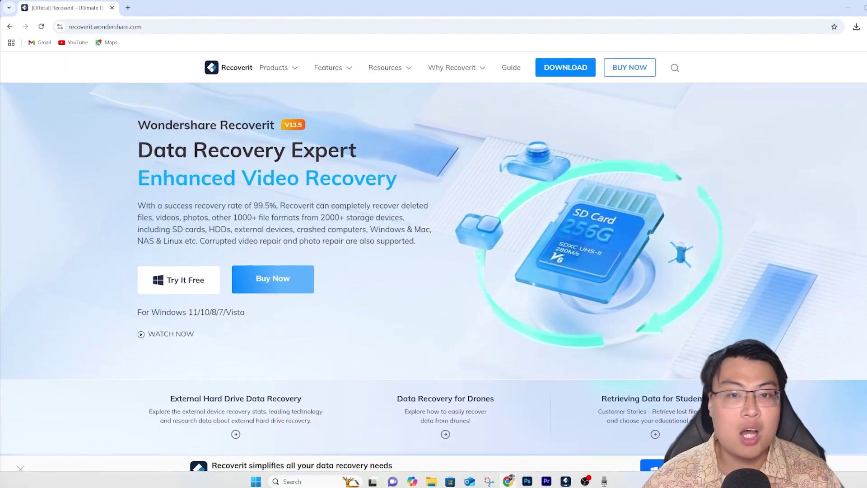
scroll(434, 270, down, 1)
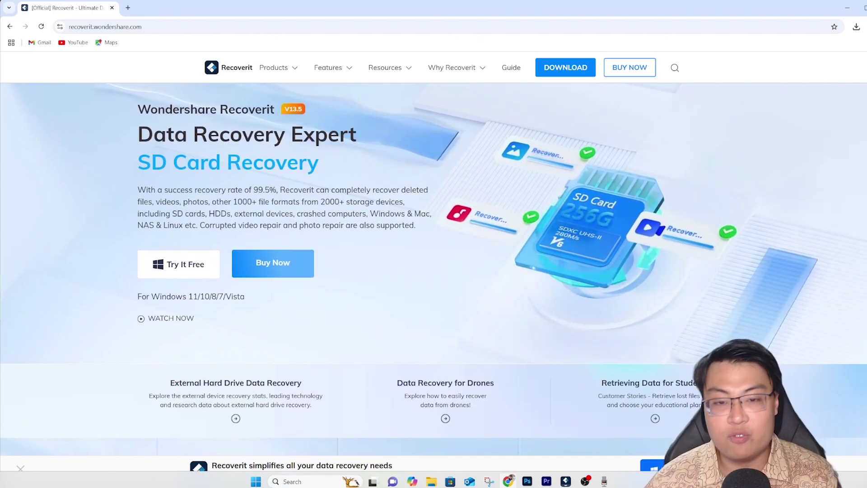
scroll(433, 271, down, 1)
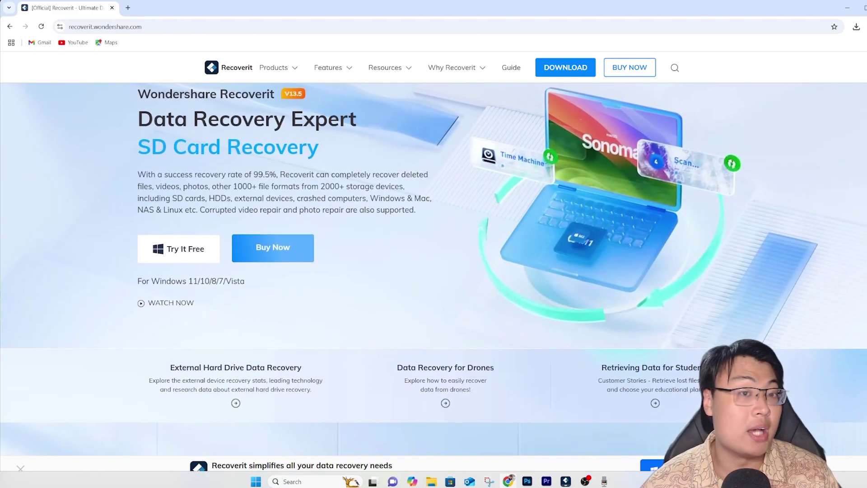
scroll(433, 271, down, 1)
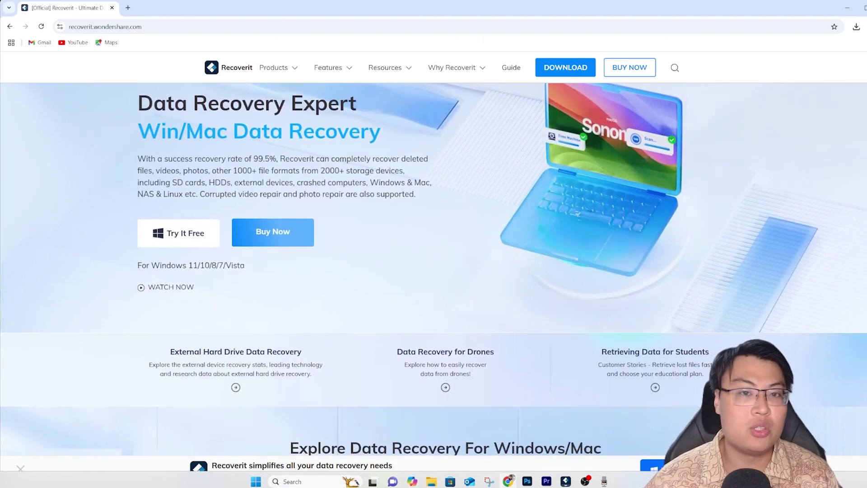
scroll(433, 271, down, 1)
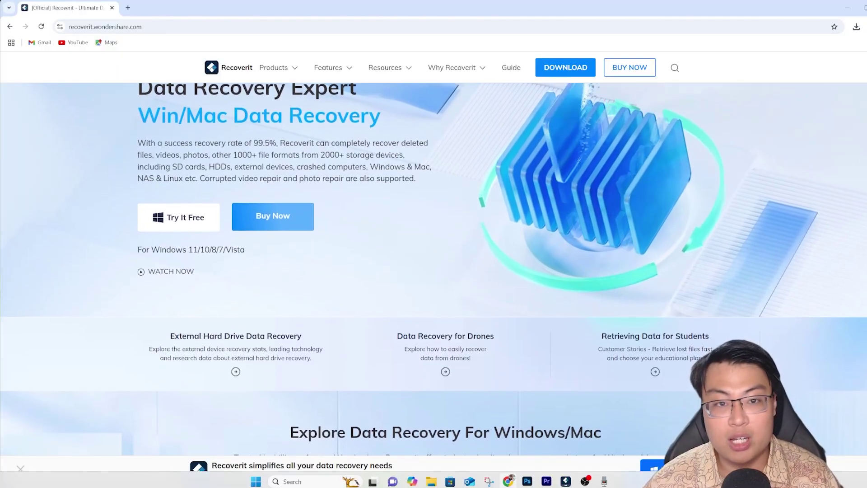
scroll(433, 271, down, 1)
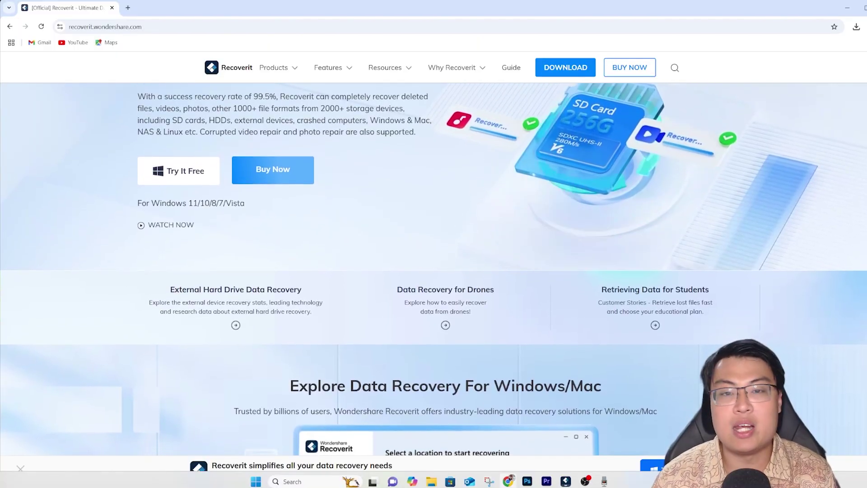
scroll(433, 271, down, 1)
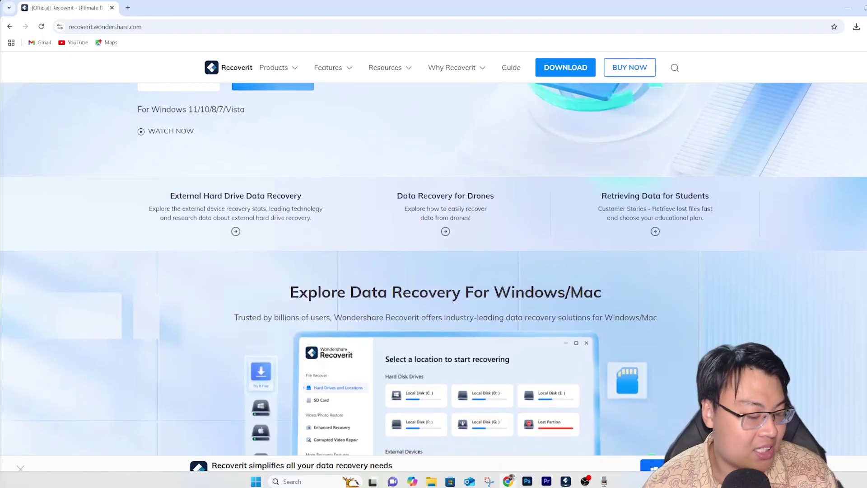
scroll(433, 271, down, 1)
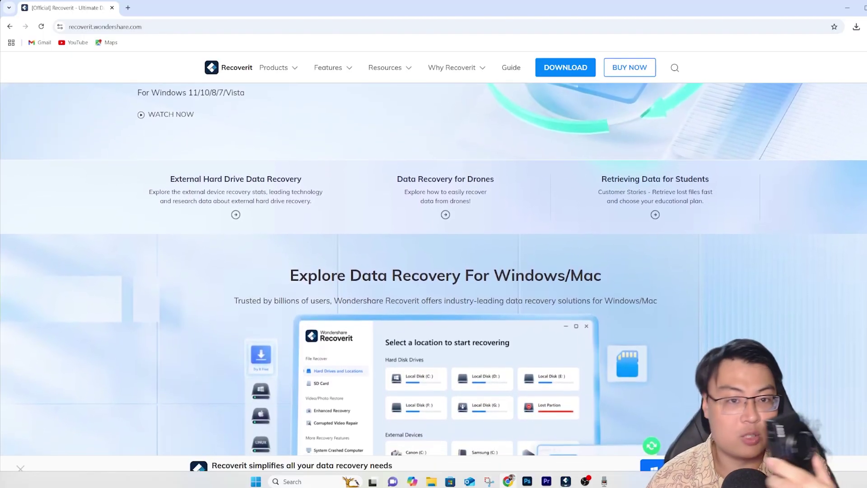
scroll(433, 271, down, 1)
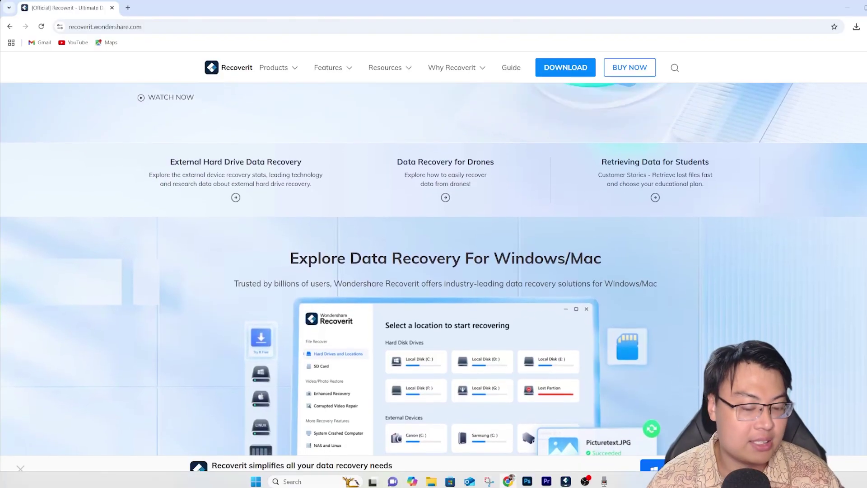
scroll(434, 271, down, 1)
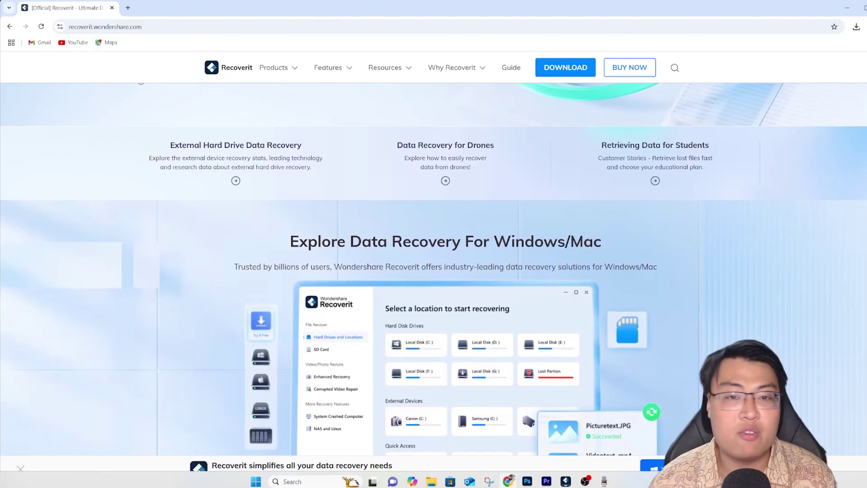
scroll(433, 271, down, 1)
scroll(433, 271, down, 1)
scroll(434, 271, down, 1)
scroll(433, 270, down, 1)
scroll(433, 270, down, 1)
scroll(433, 271, down, 1)
scroll(434, 271, down, 1)
scroll(434, 271, down, 1)
scroll(433, 271, down, 1)
scroll(433, 271, down, 1)
scroll(433, 271, down, 1)
scroll(433, 271, down, 1)
scroll(433, 271, down, 1)
scroll(433, 271, down, 1)
scroll(434, 271, down, 1)
scroll(433, 270, down, 1)
scroll(434, 271, down, 1)
scroll(433, 271, down, 1)
scroll(433, 271, down, 1)
scroll(433, 271, down, 1)
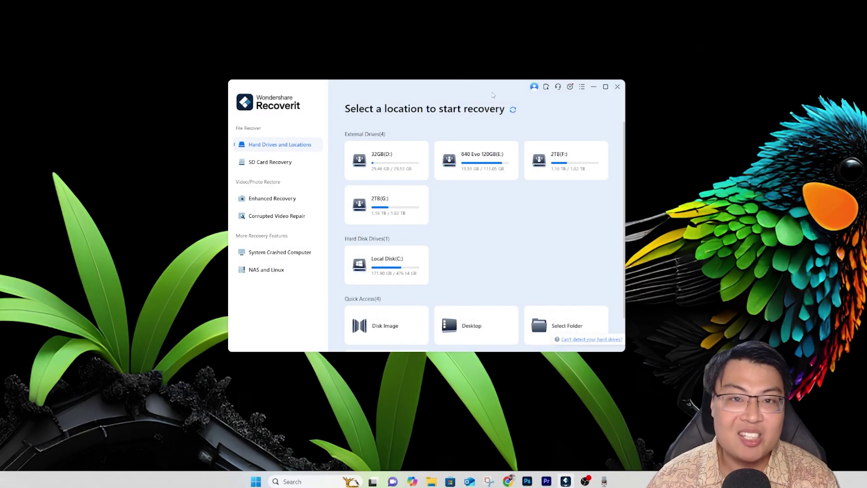
- Switch to File Explorer and open the 32GB (D:) drive from This PC
drag(471, 90, 450, 89)
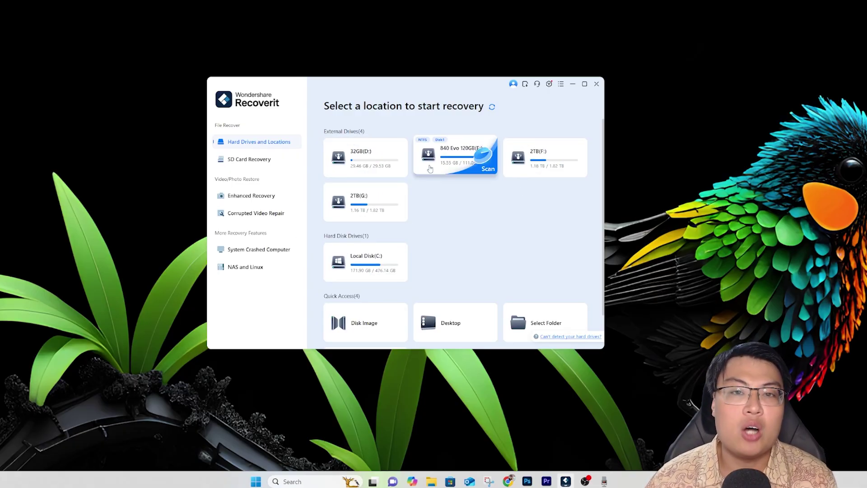
key(super+e)
click(99, 372)
drag(333, 87, 462, 73)
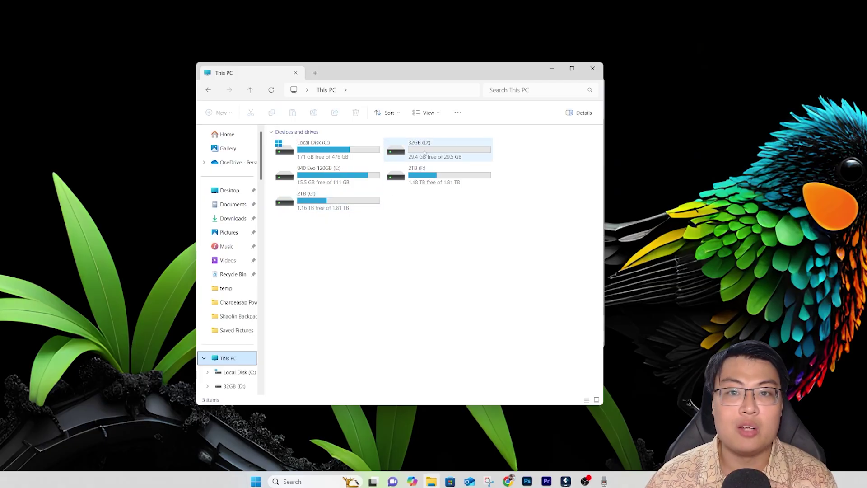
double_click(423, 153)
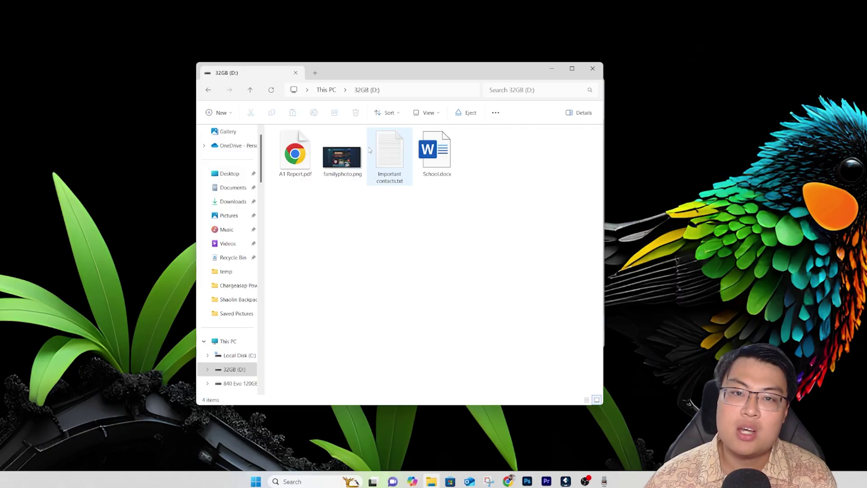
- Open A1 Report.pdf from the 32GB drive, look through its pages to the end, and close it
mouse_move(342, 157)
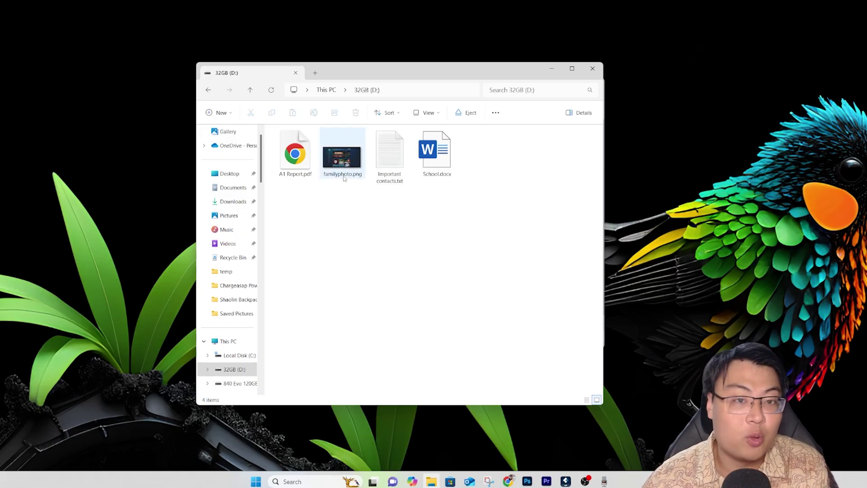
mouse_move(343, 176)
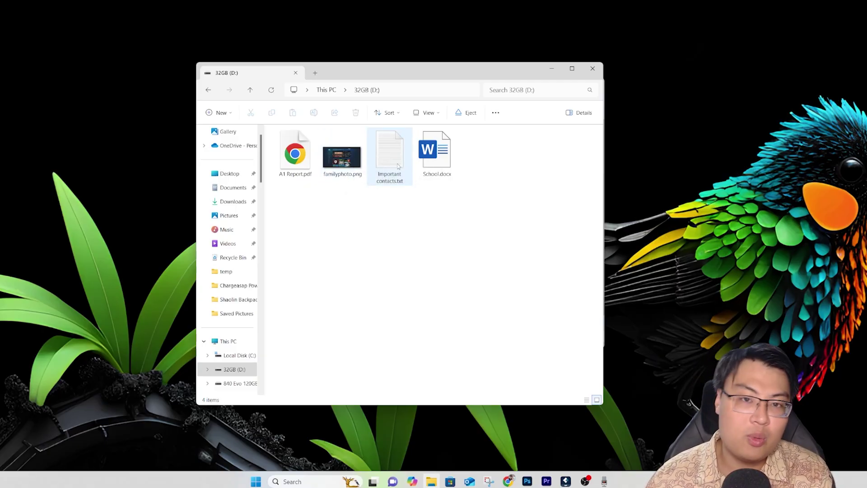
mouse_move(397, 166)
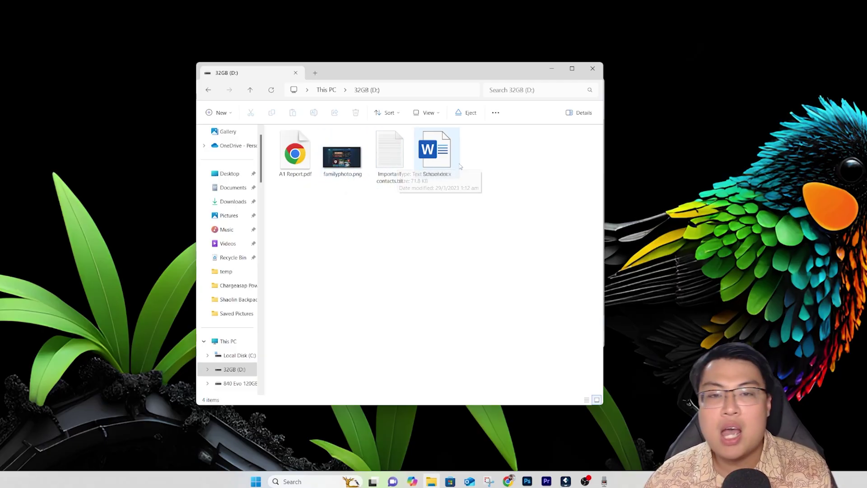
mouse_move(436, 163)
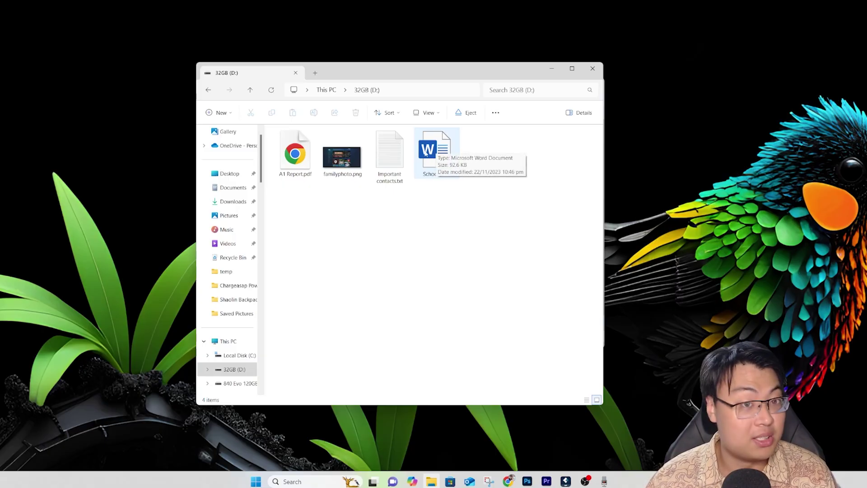
double_click(311, 158)
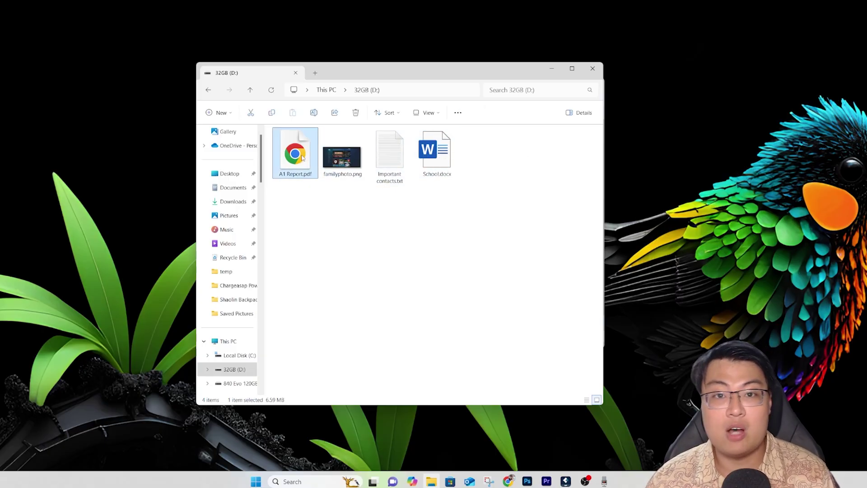
scroll(448, 185, down, 15)
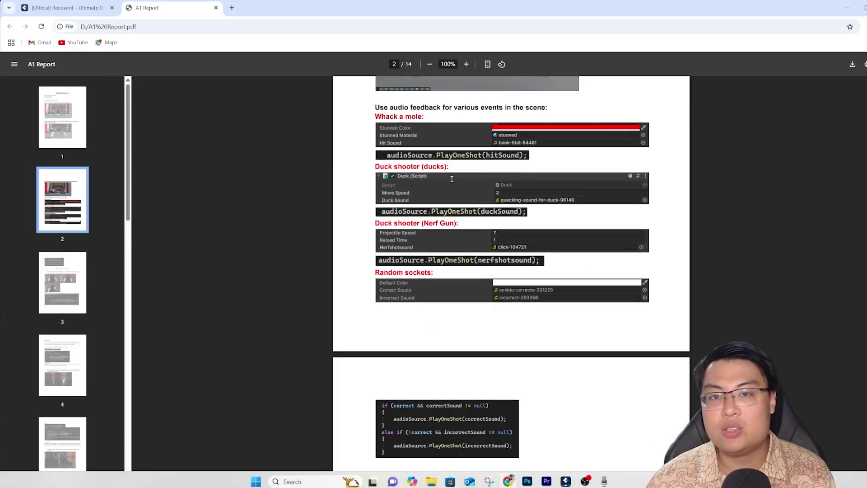
scroll(459, 172, down, 20)
scroll(470, 176, up, 10)
scroll(487, 174, down, 20)
scroll(499, 173, down, 20)
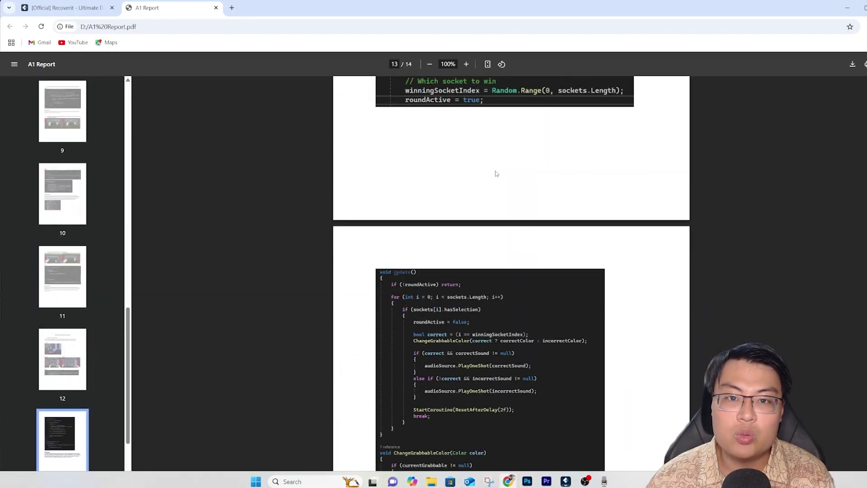
scroll(497, 175, up, 15)
scroll(495, 177, up, 10)
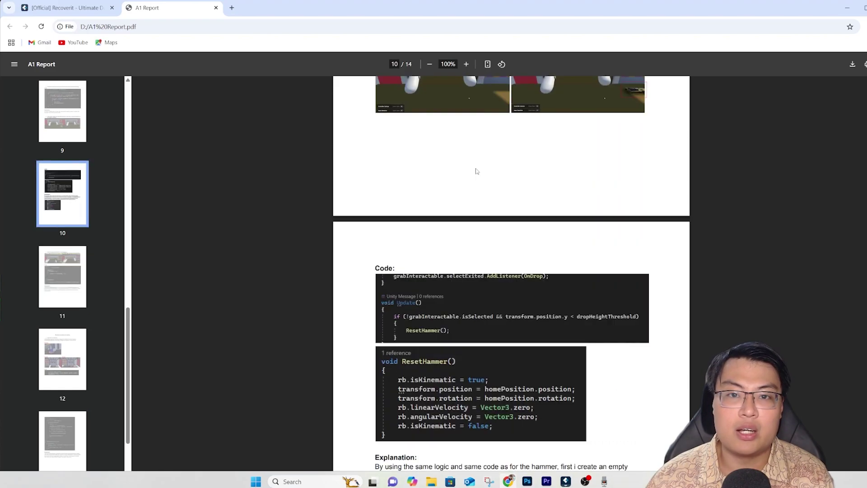
scroll(474, 171, down, 20)
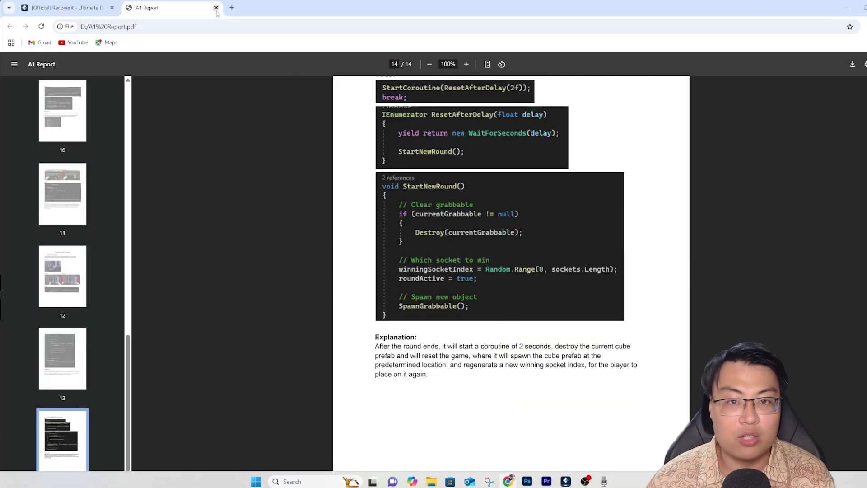
click(216, 8)
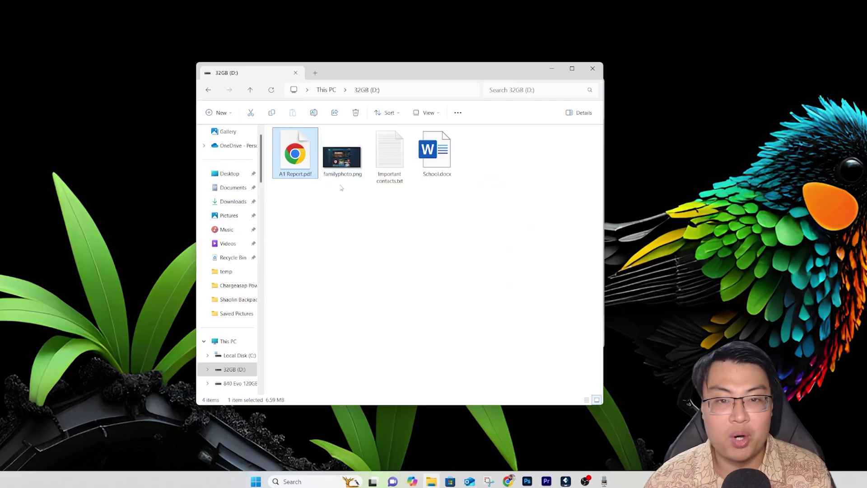
- View familyphoto.png and Important contacts.txt from the 32GB drive, closing each one after checking its contents
double_click(342, 157)
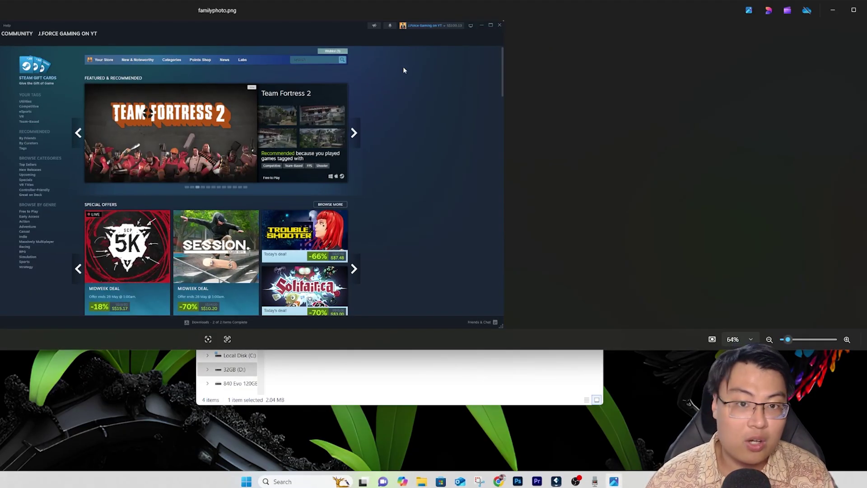
click(863, 9)
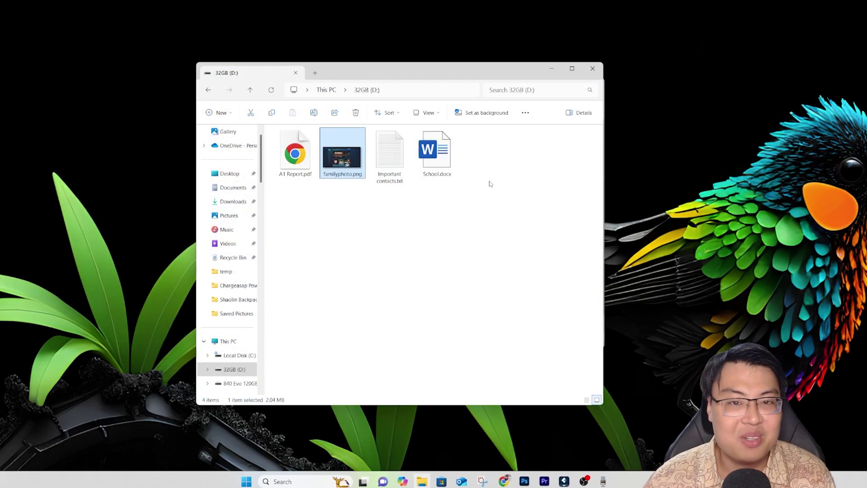
click(390, 158)
double_click(390, 158)
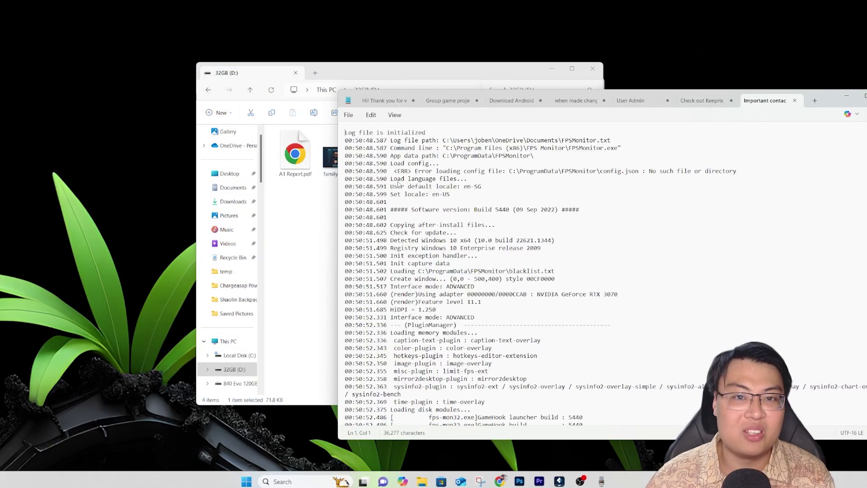
scroll(513, 175, down, 10)
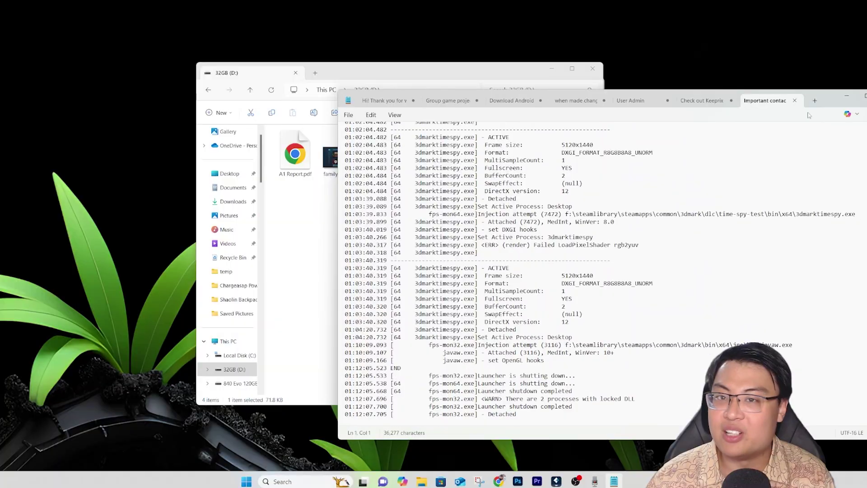
click(794, 101)
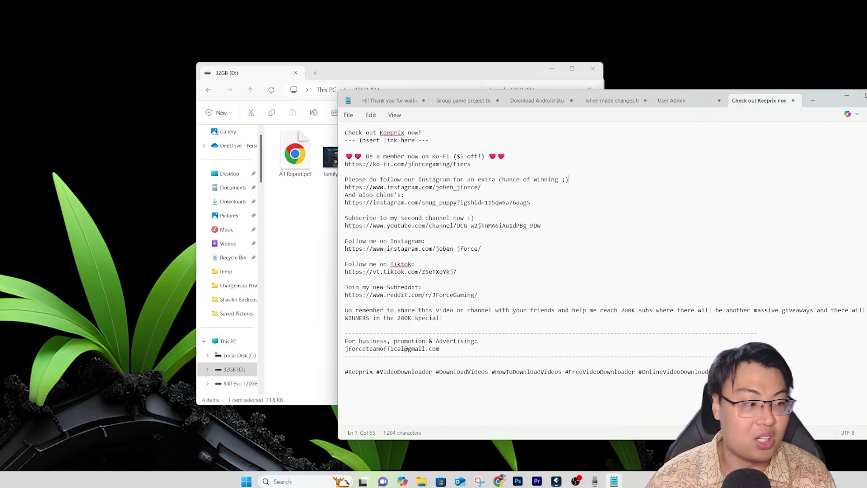
key(alt+F4)
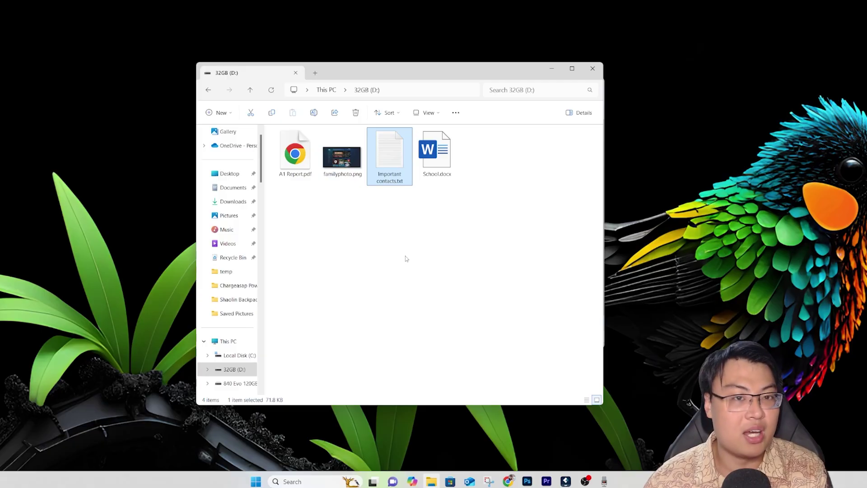
click(429, 172)
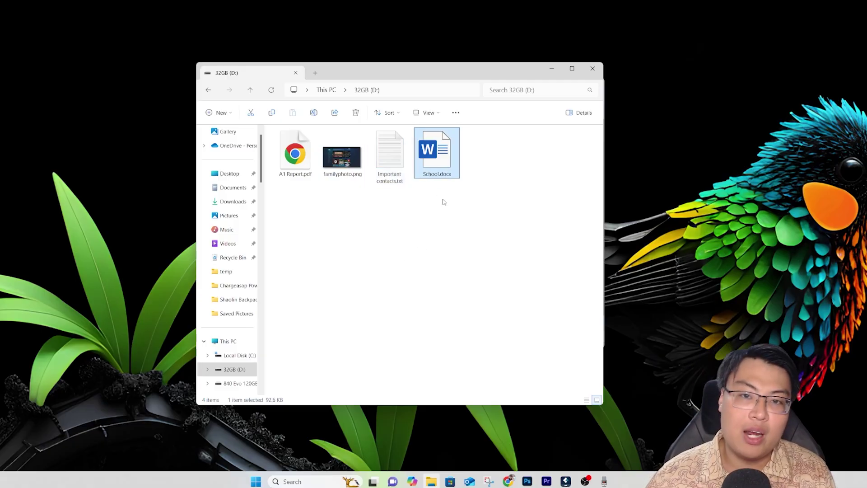
click(455, 239)
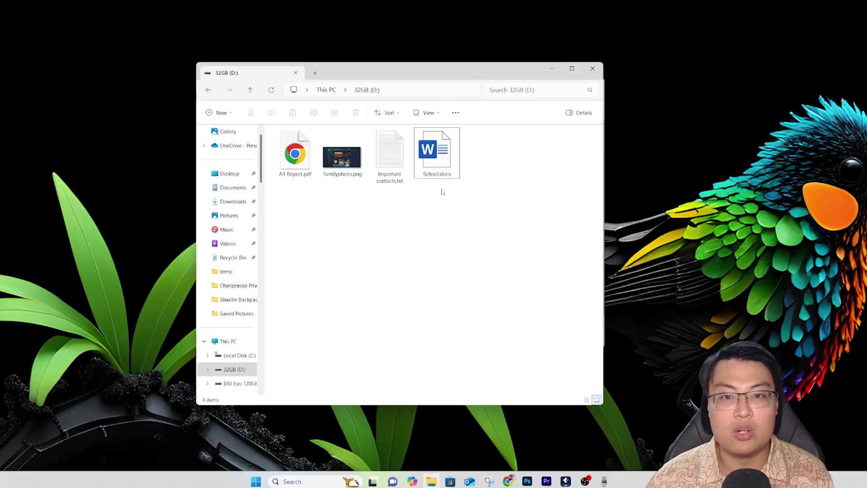
click(421, 173)
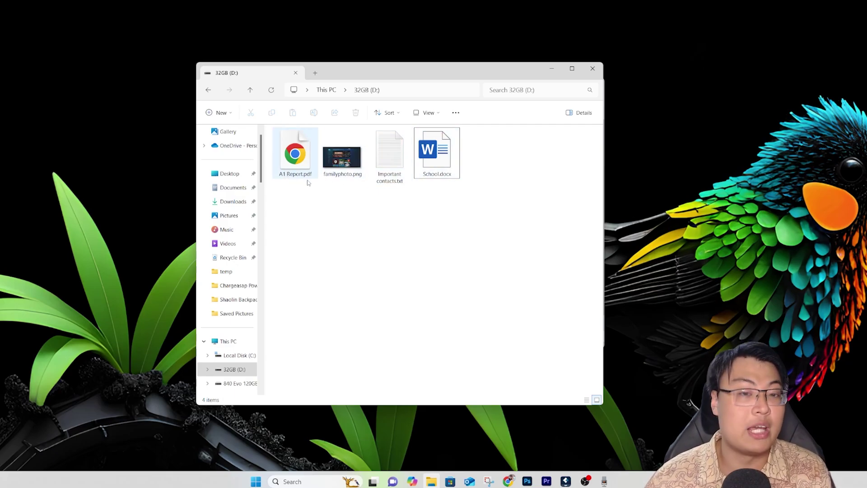
- Quick-format the 32GB (D:) drive from This PC as NTFS with the volume label 32GB, and close the format dialog
click(358, 213)
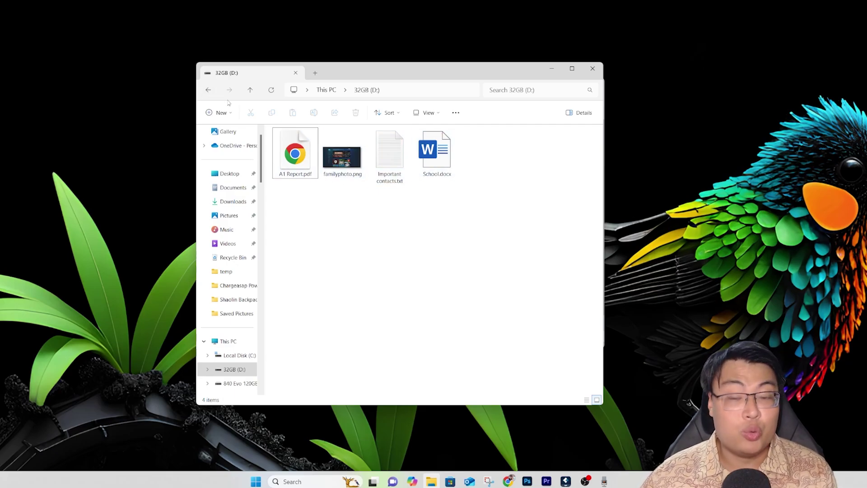
click(209, 91)
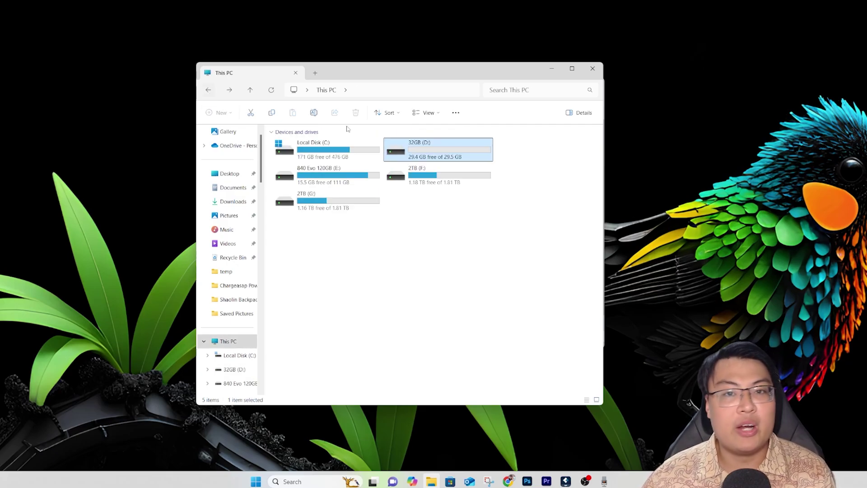
right_click(446, 156)
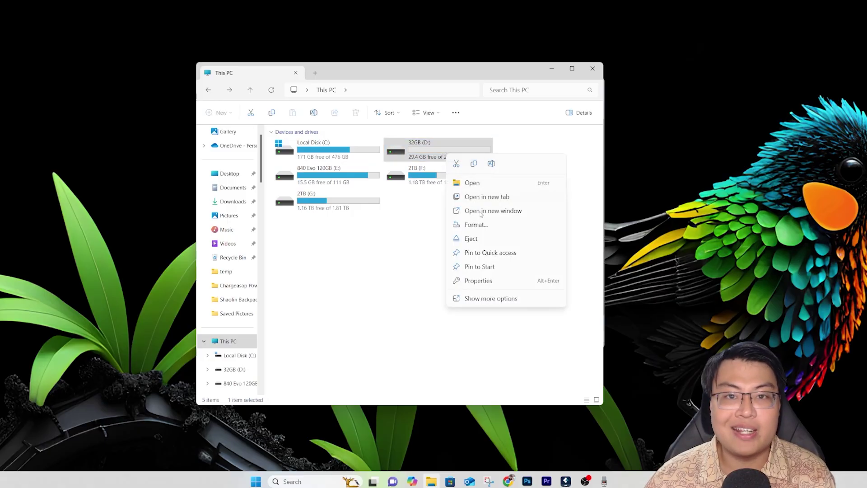
click(474, 225)
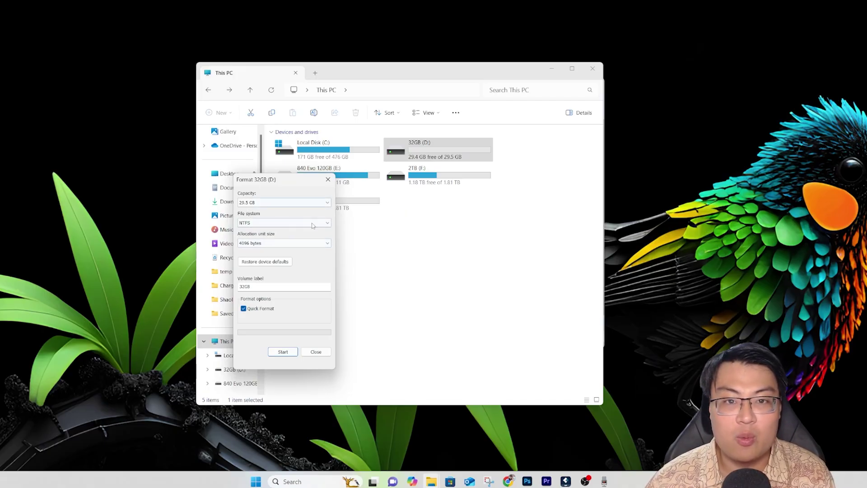
click(284, 352)
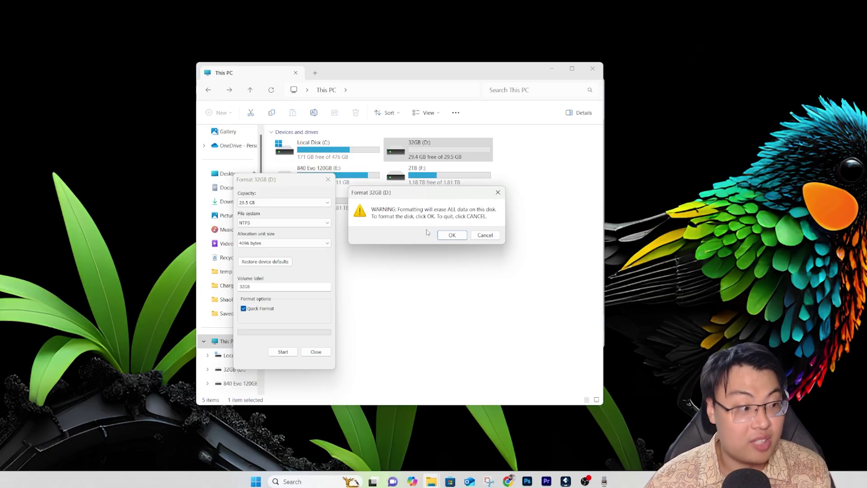
click(453, 234)
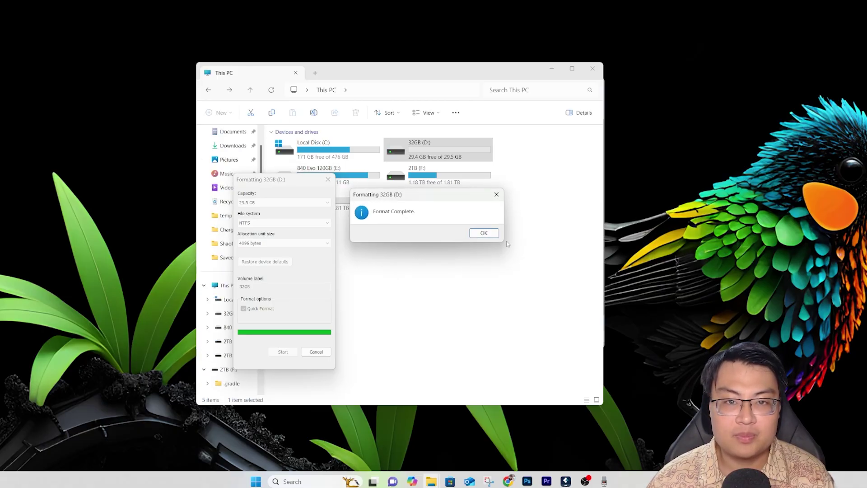
click(484, 234)
click(317, 352)
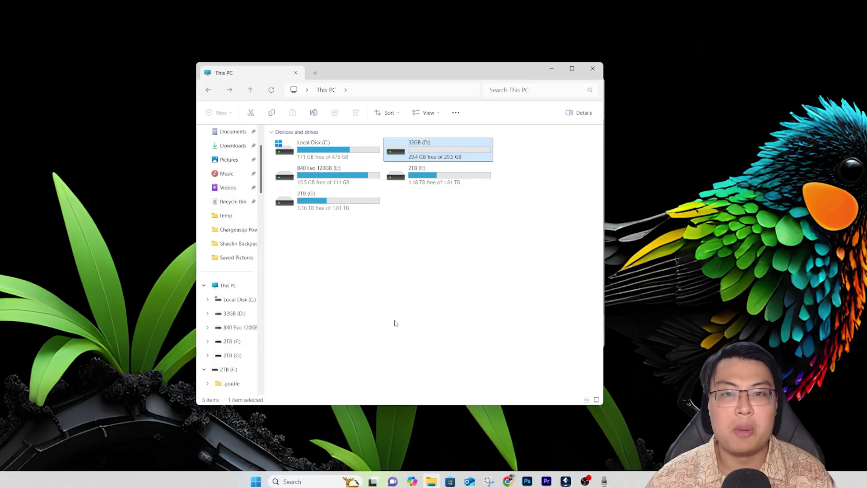
- Open the formatted 32GB (D:) drive to check its contents, return to This PC, and close File Explorer
double_click(451, 156)
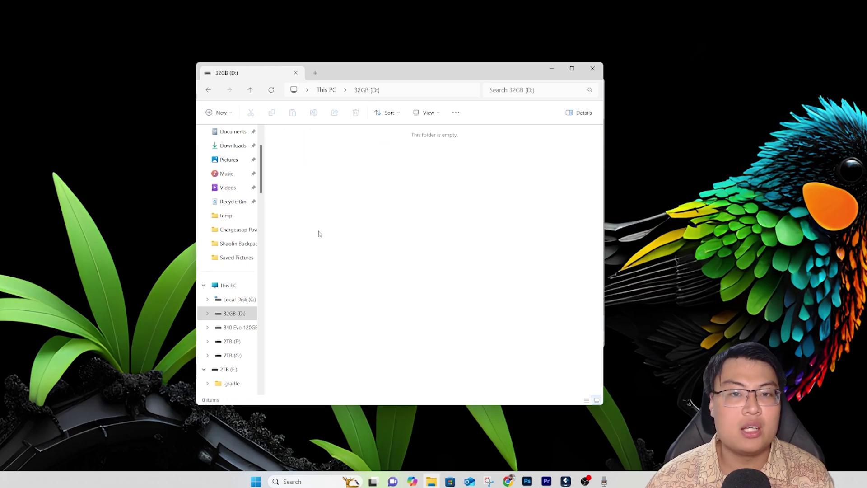
click(207, 90)
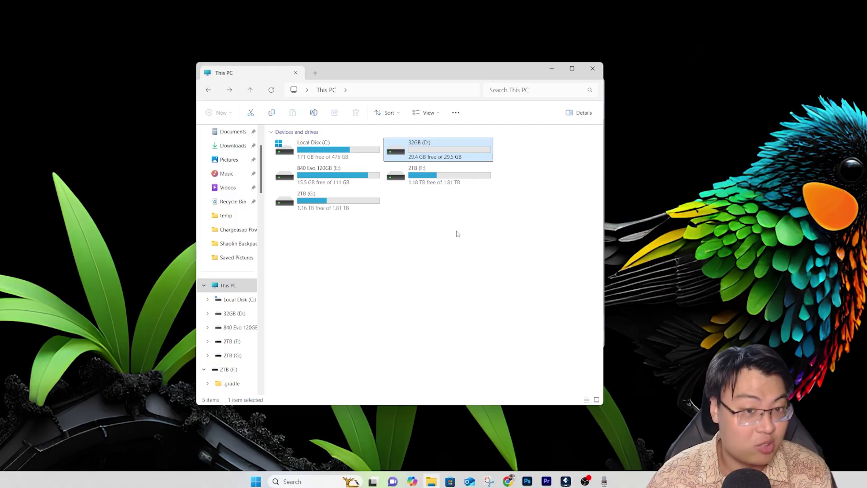
double_click(422, 156)
click(209, 90)
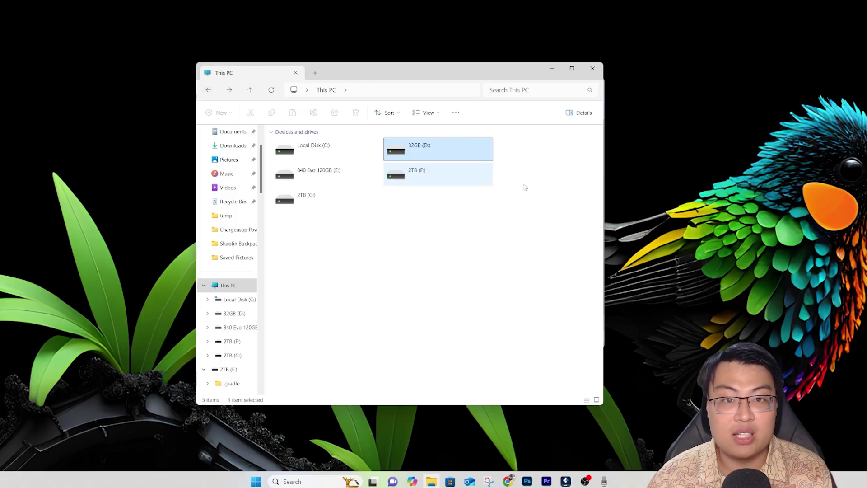
double_click(467, 154)
click(214, 90)
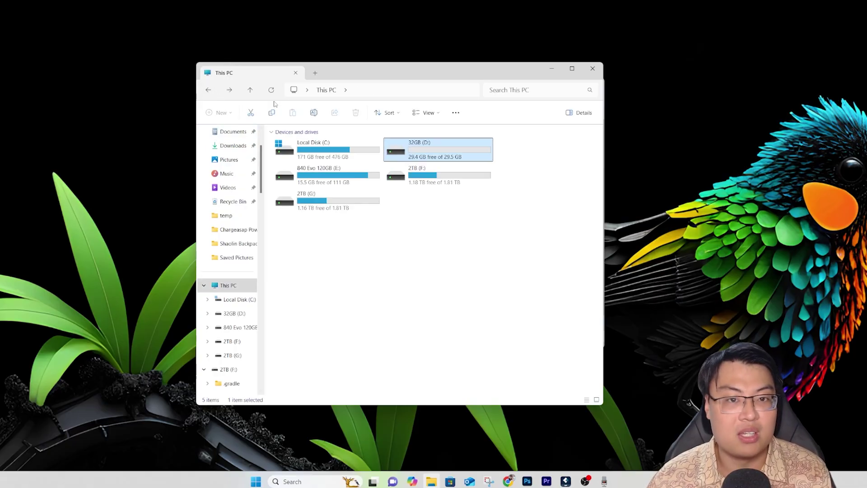
click(599, 74)
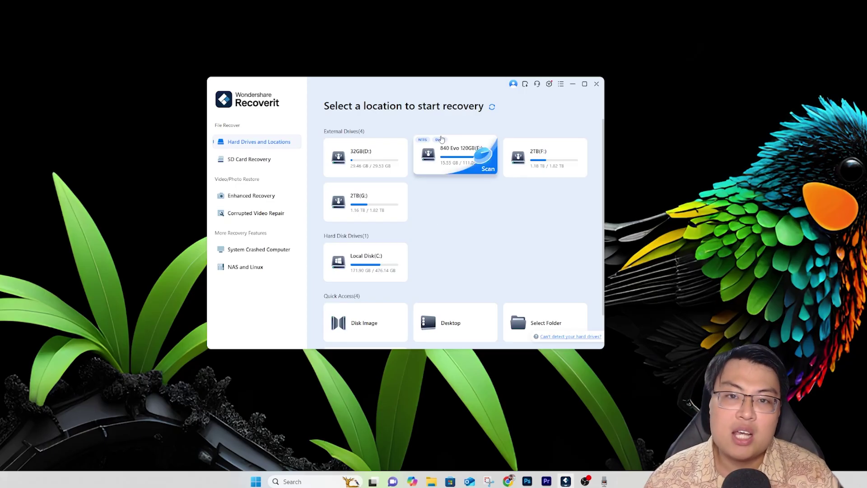
- Refresh the list of recovery locations in Recoverit, start scanning the 32GB (D:) drive, and dismiss the Quick Scan notice
click(492, 107)
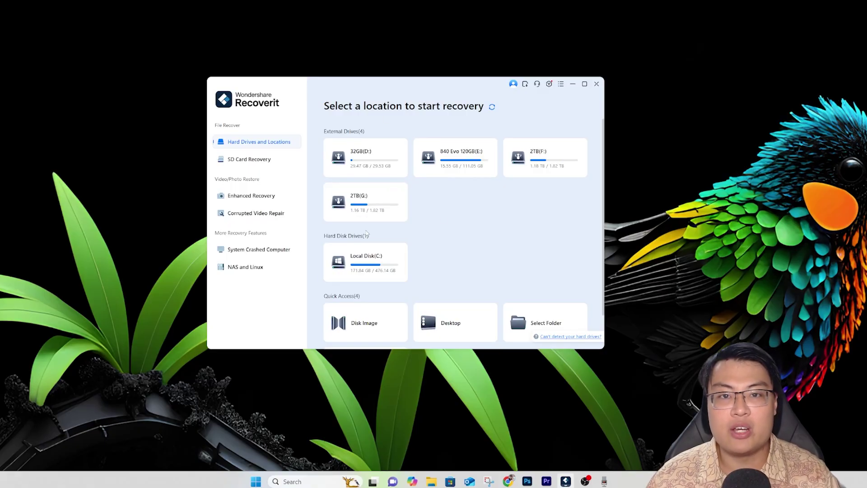
mouse_move(371, 218)
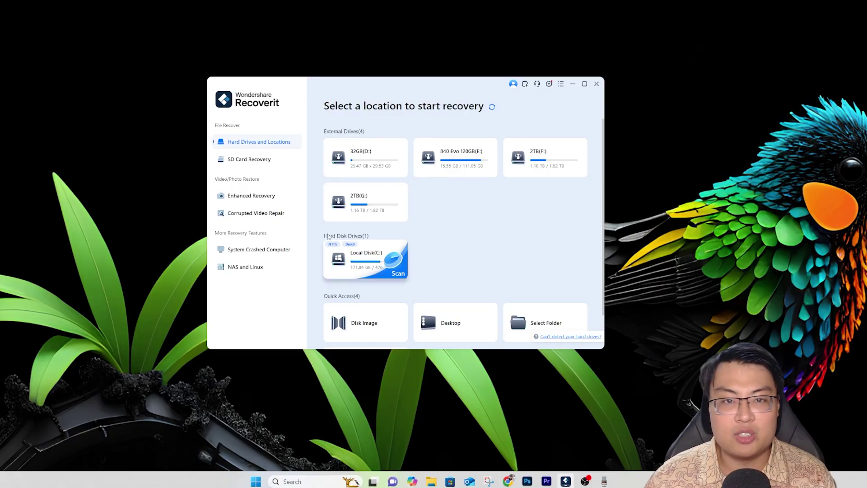
mouse_move(362, 155)
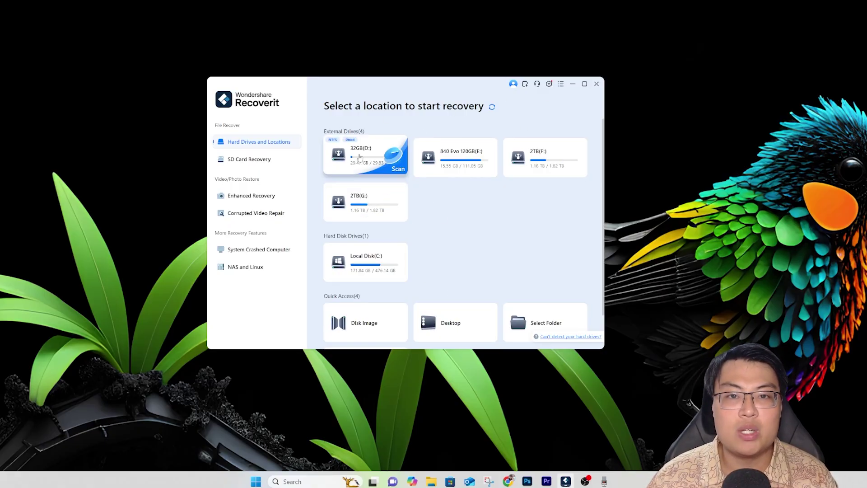
click(365, 155)
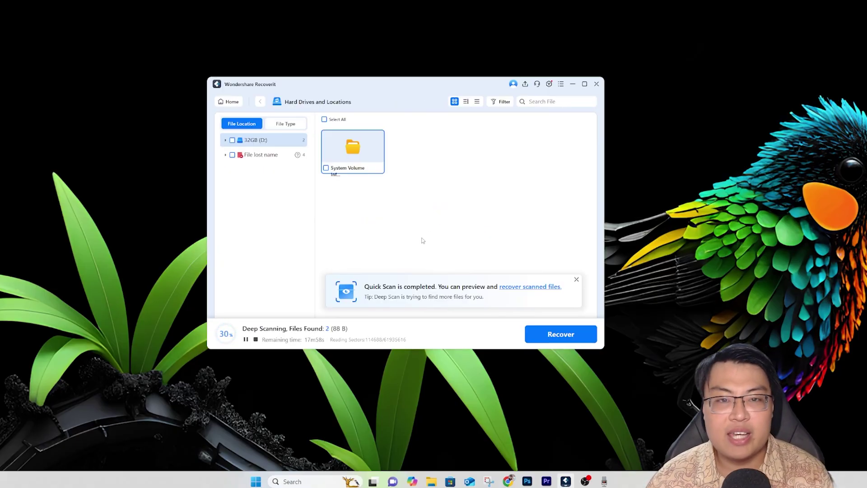
click(576, 279)
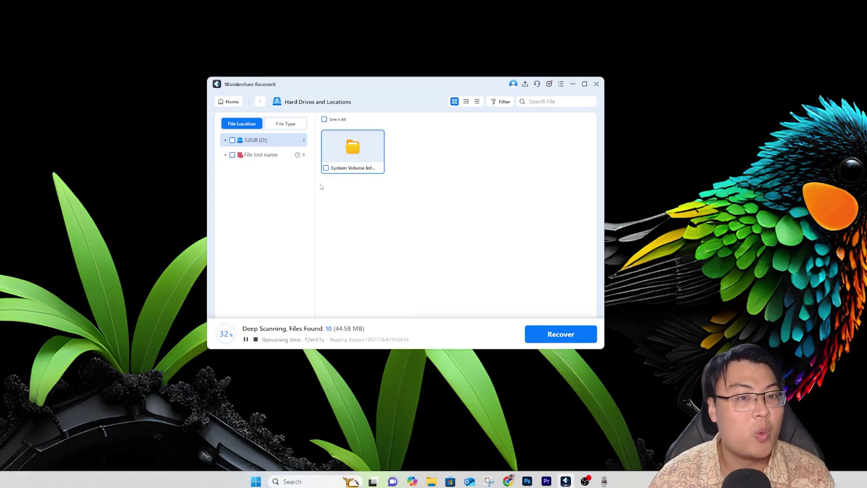
- Examine the scanned files by location, looking in File lost name at the docx and pdf documents, Photo, and Video folders
click(226, 140)
click(226, 140)
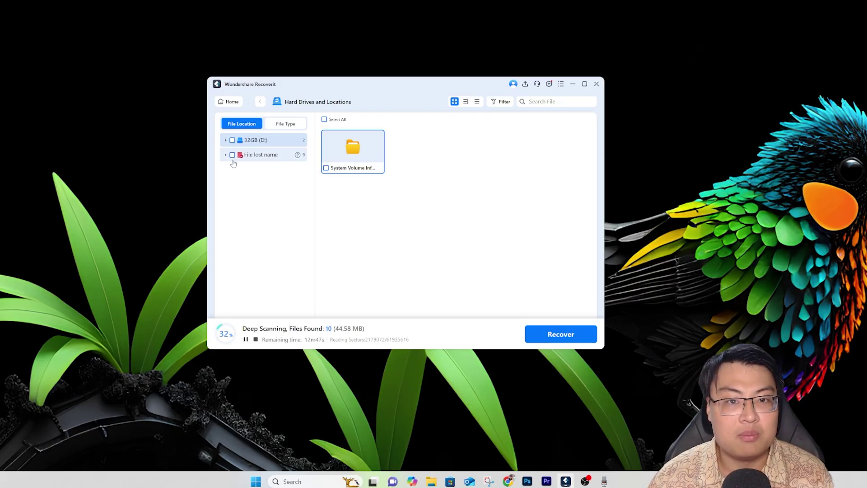
click(256, 158)
click(374, 173)
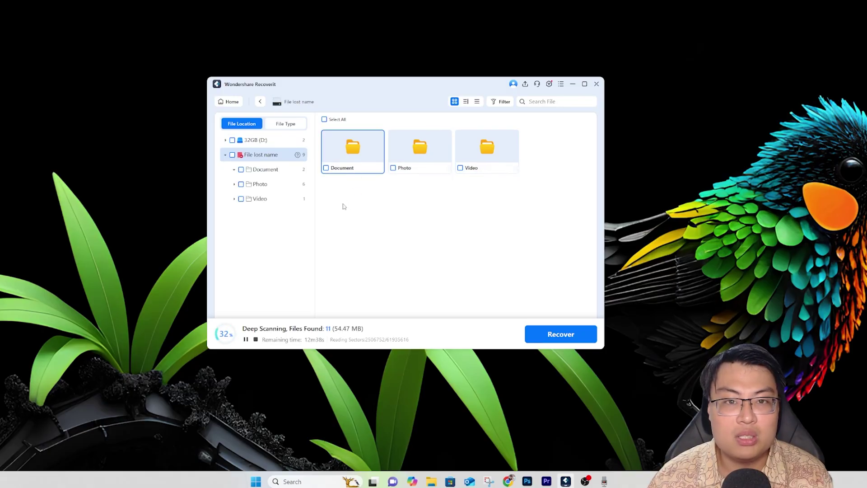
click(265, 169)
click(267, 184)
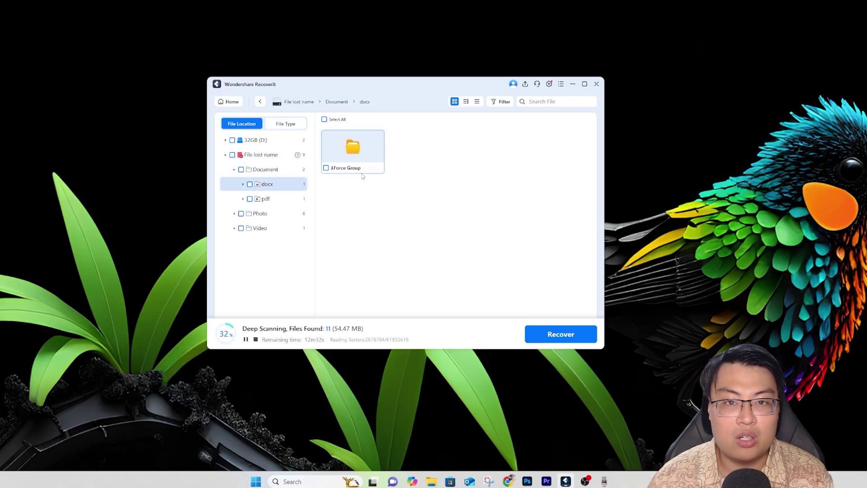
click(267, 202)
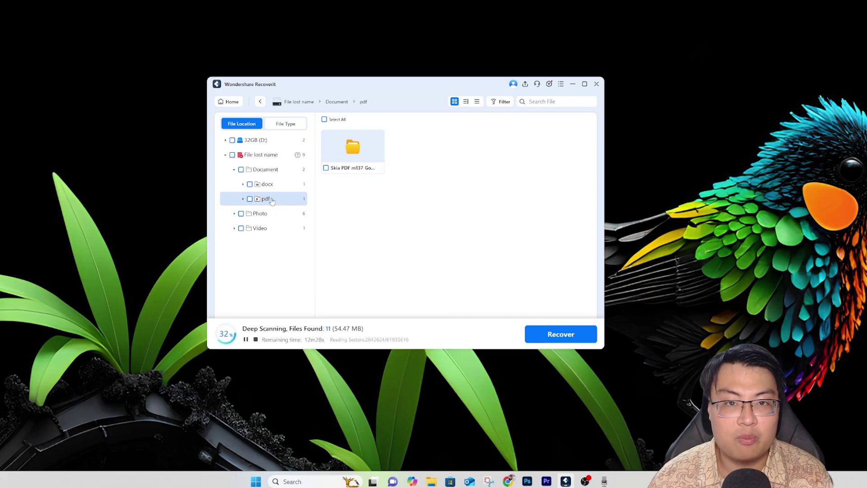
click(261, 214)
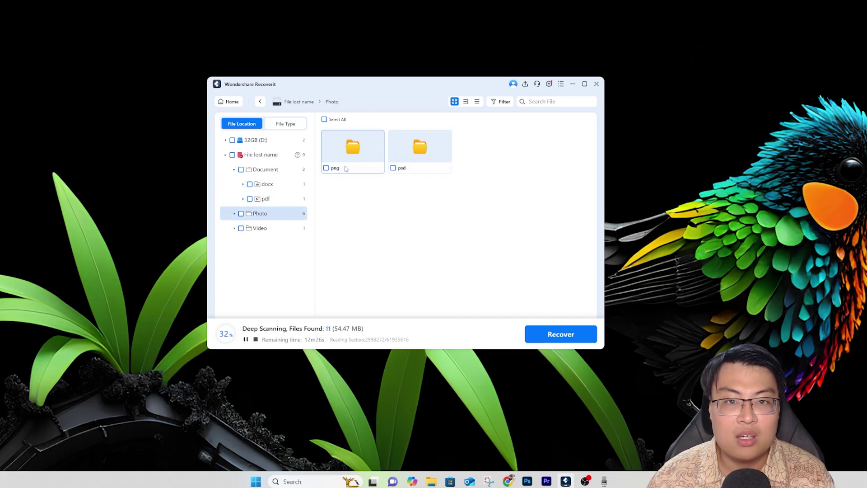
click(260, 229)
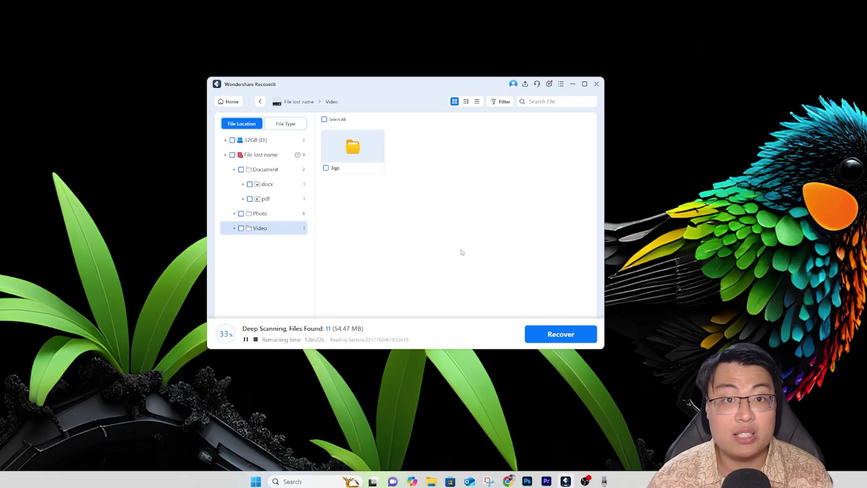
- Switch to File Explorer, open the 32GB (D:) drive to check its contents again, and close the window
click(431, 481)
click(228, 357)
double_click(436, 149)
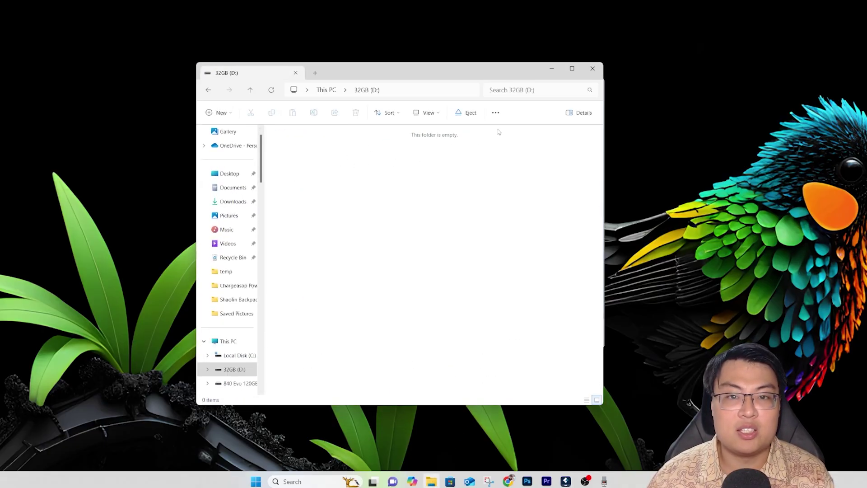
click(592, 69)
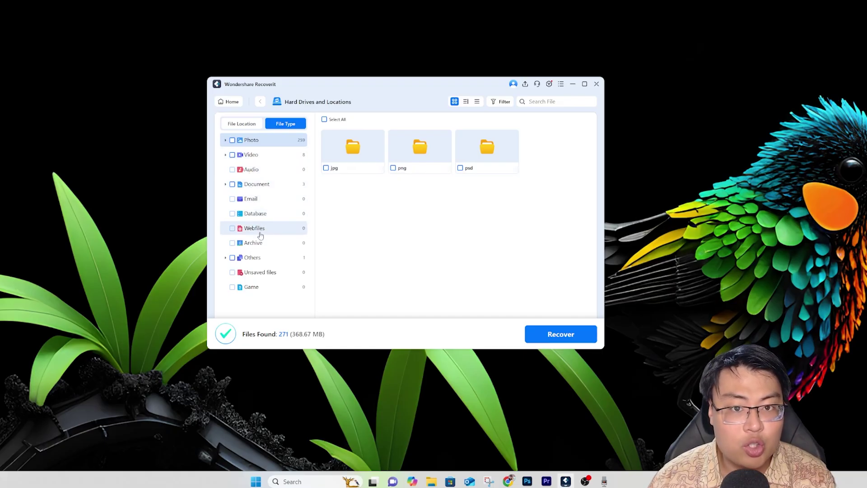
- Browse the found files by type in Recoverit, checking the docx and pdf documents and the jpg and png photos
click(225, 185)
click(258, 199)
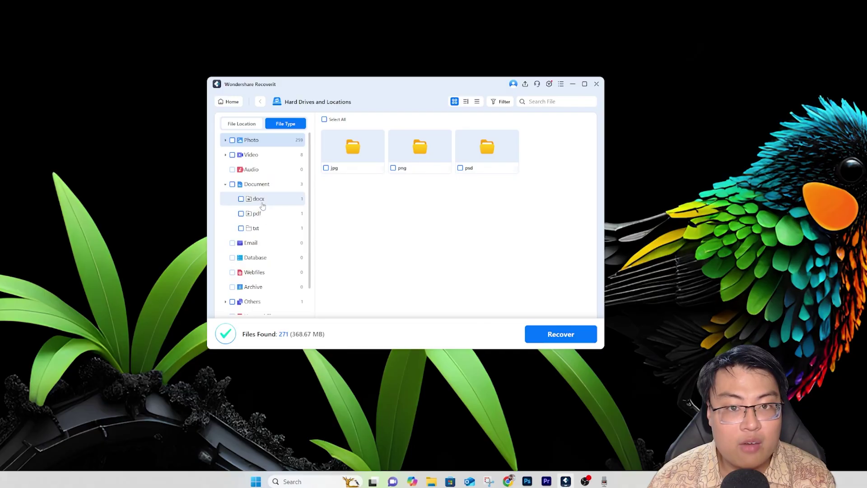
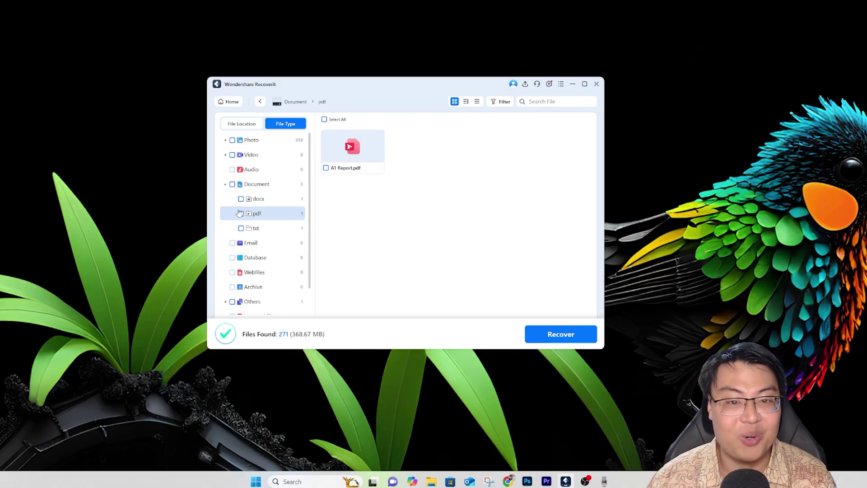
click(226, 185)
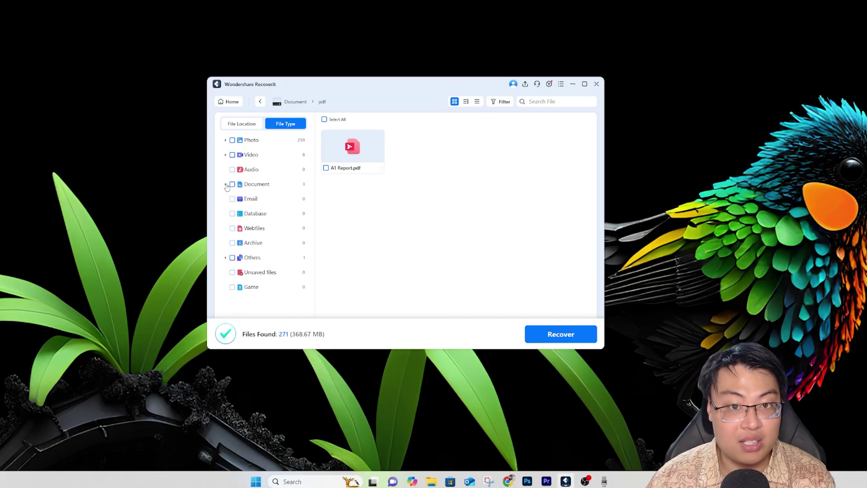
click(225, 140)
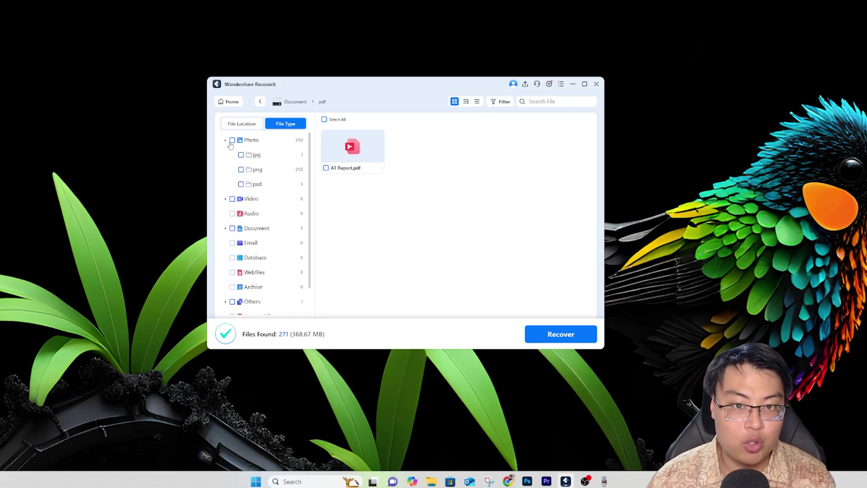
click(254, 155)
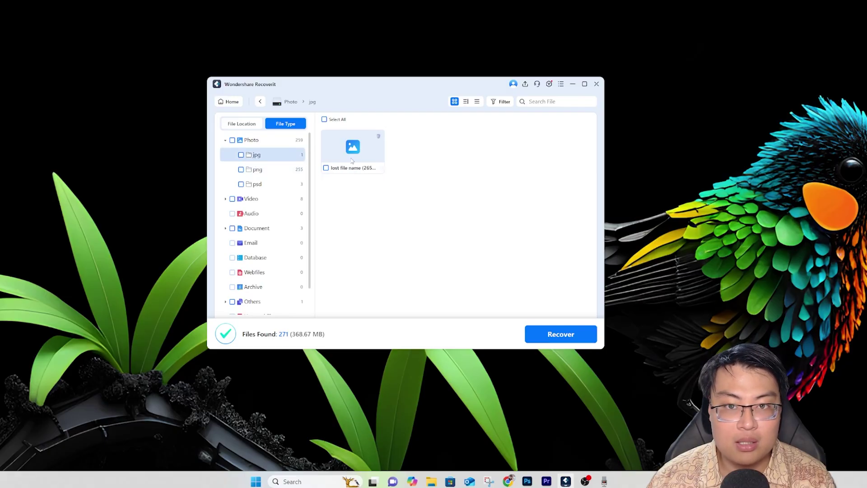
click(250, 170)
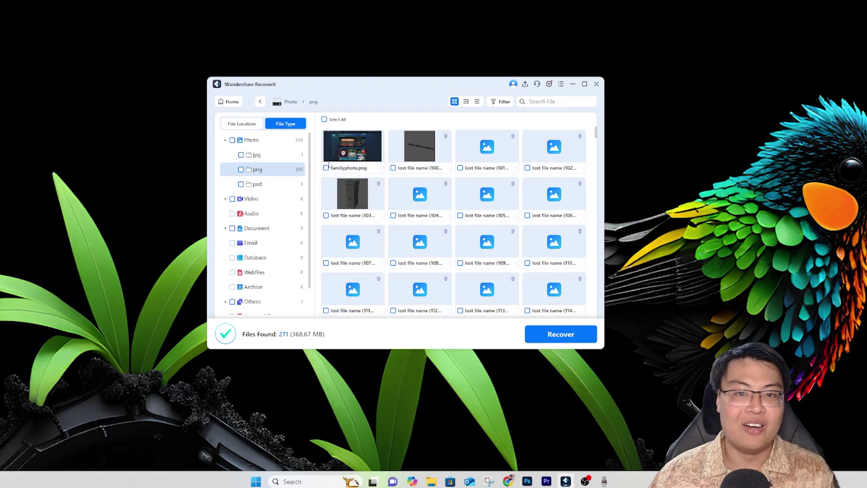
- Try selecting familyphoto.png, all png files and the whole Photo category for recovery, clear the selection, and collapse the category
click(329, 165)
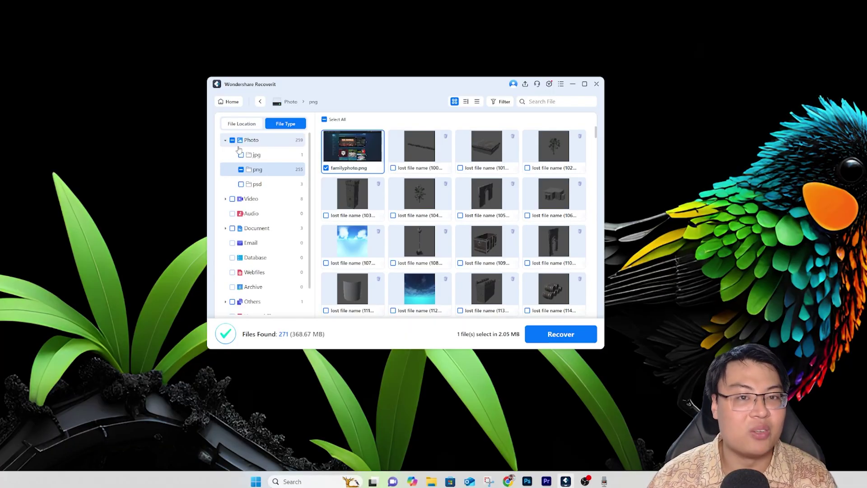
click(240, 169)
click(231, 141)
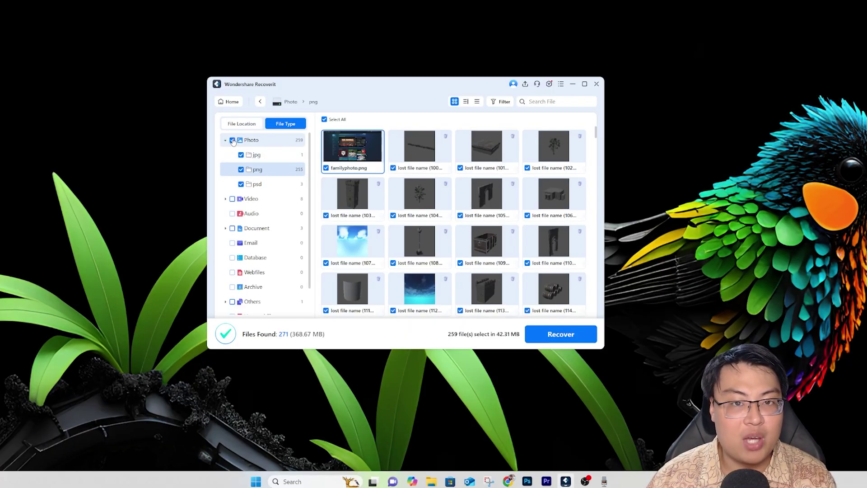
click(231, 141)
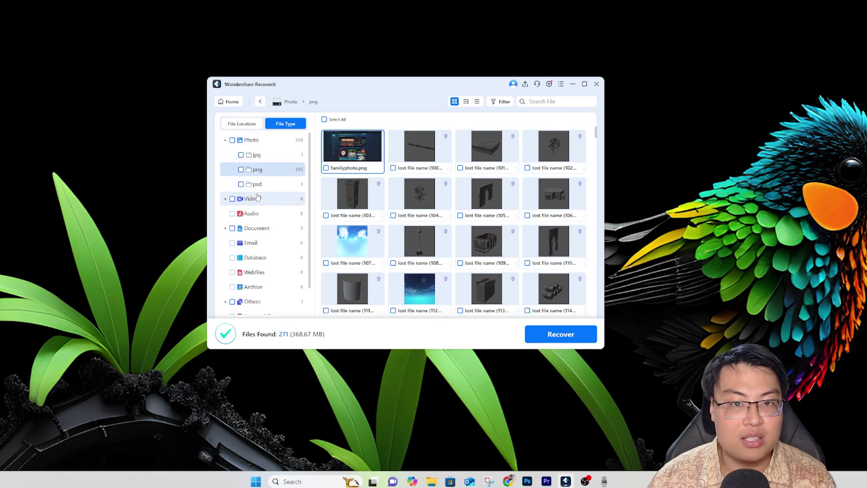
click(225, 141)
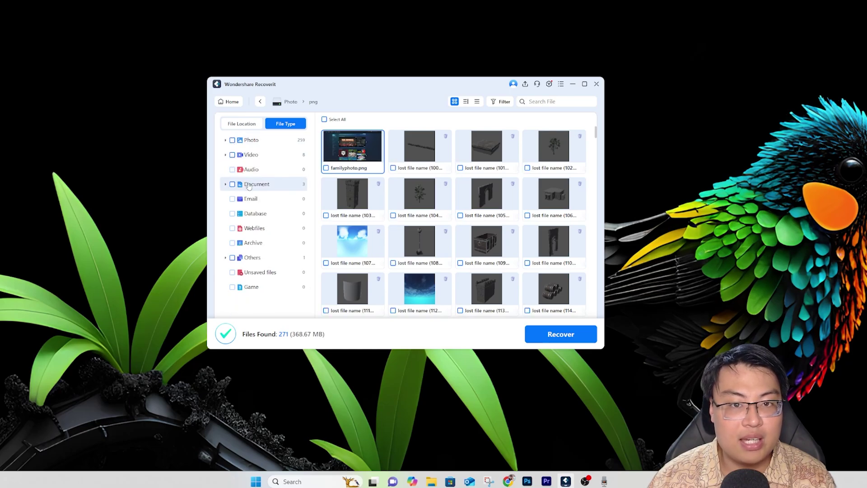
- Check the files found in the none category under Others and in the txt category under Document
click(225, 257)
click(255, 273)
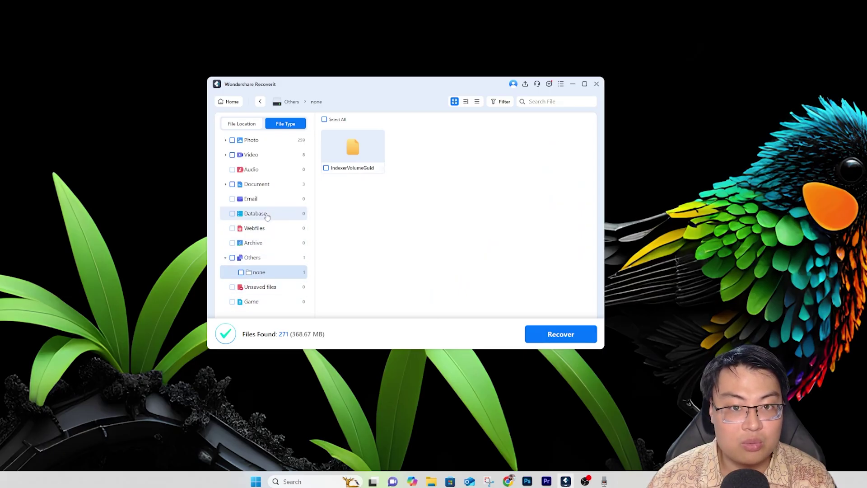
click(261, 187)
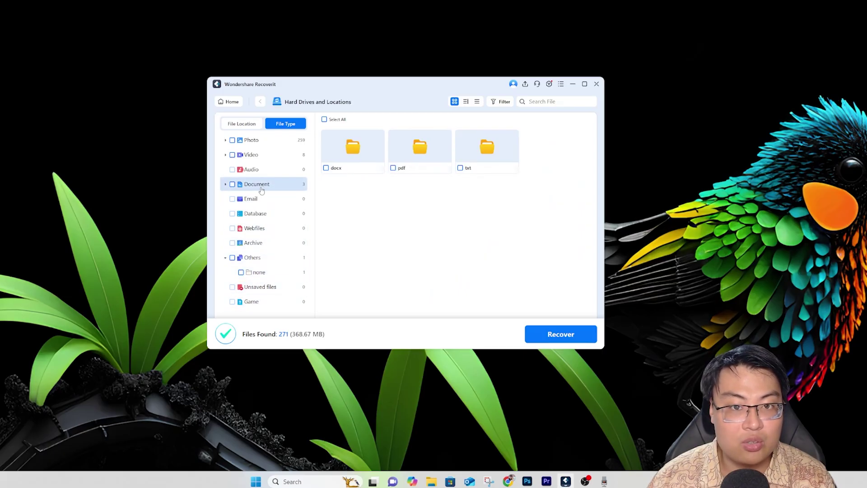
double_click(482, 155)
click(289, 226)
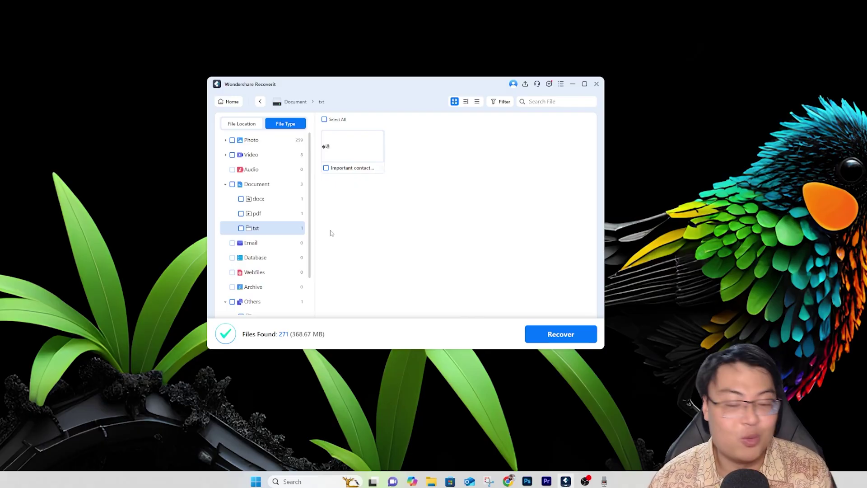
- Select the txt, pdf and docx files under Document for recovery, viewing the pdf and docx categories
click(241, 228)
click(241, 213)
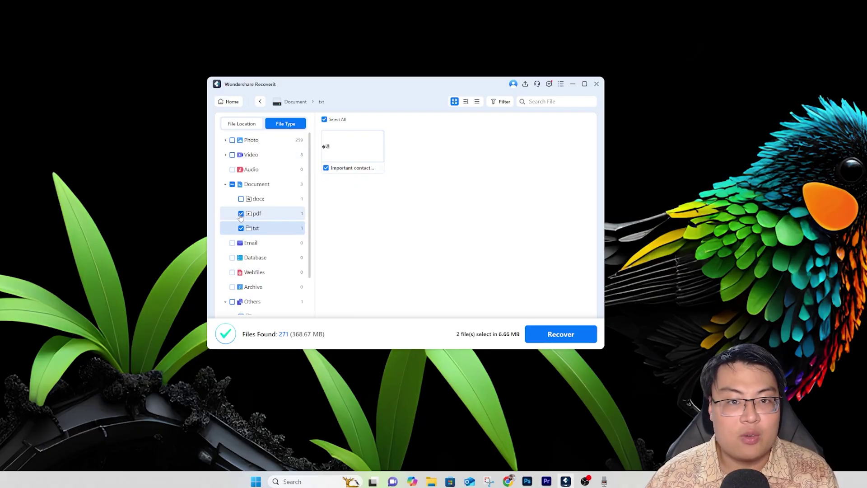
click(259, 215)
click(241, 199)
click(259, 198)
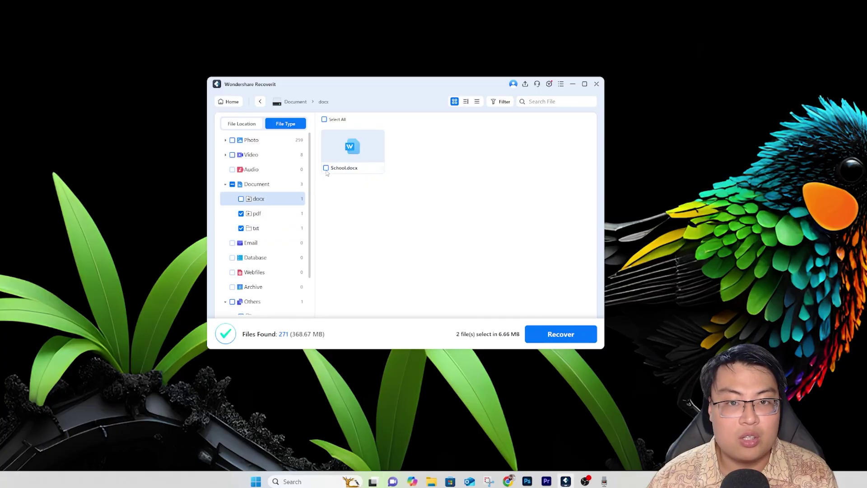
- Expand the Photo category, open its png files, preview familyphoto.png, and close the preview
click(225, 140)
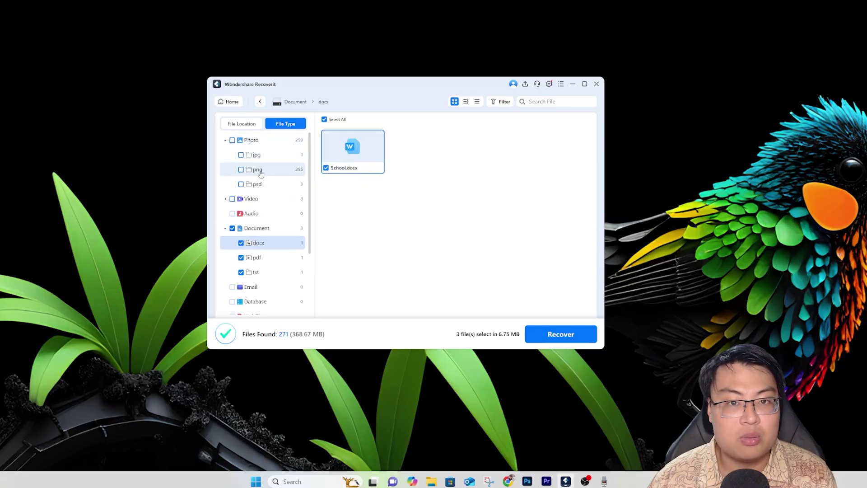
click(257, 169)
click(326, 170)
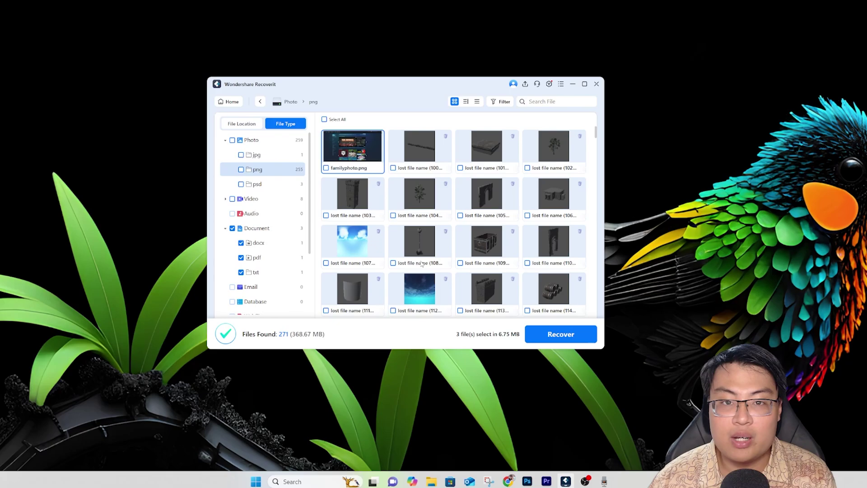
click(326, 168)
double_click(328, 171)
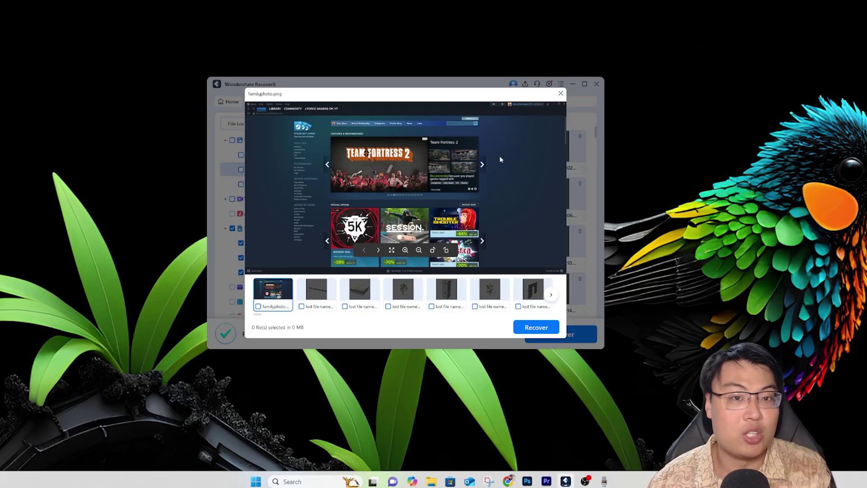
click(560, 93)
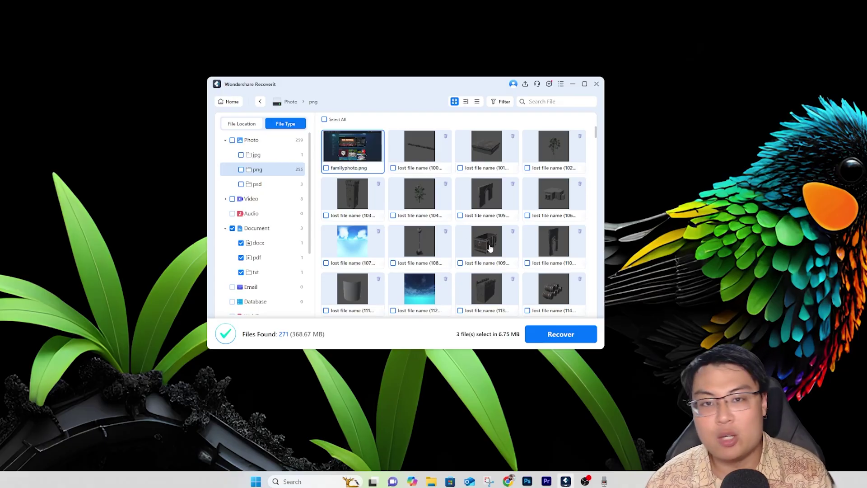
- Preview familyphoto.png again, flip through the neighbouring lost file name png images, and close the preview
double_click(349, 155)
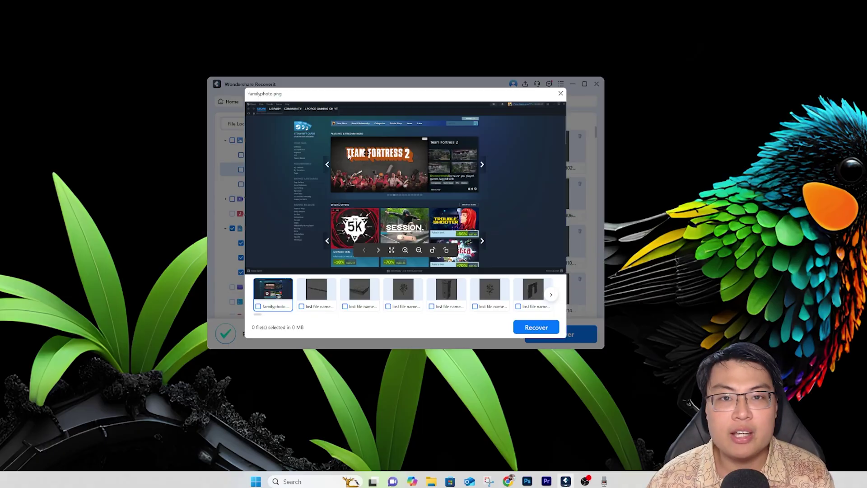
click(316, 291)
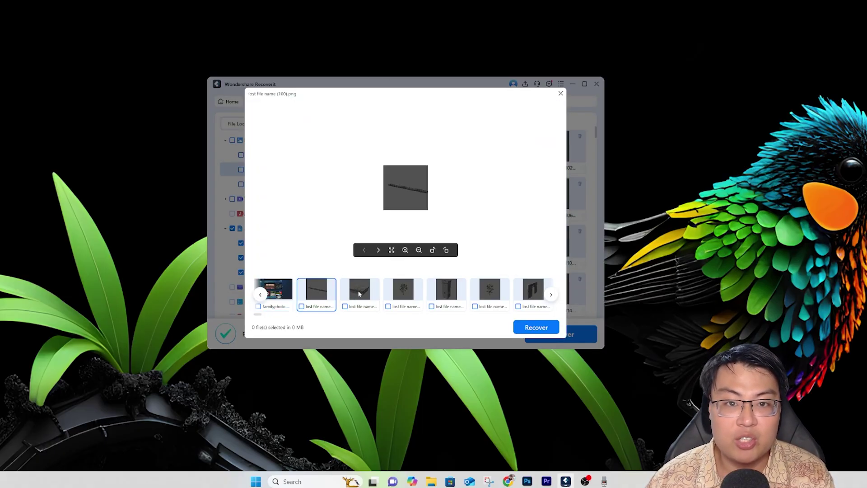
click(360, 291)
click(404, 291)
click(446, 291)
click(501, 290)
key(Right)
key(Right)
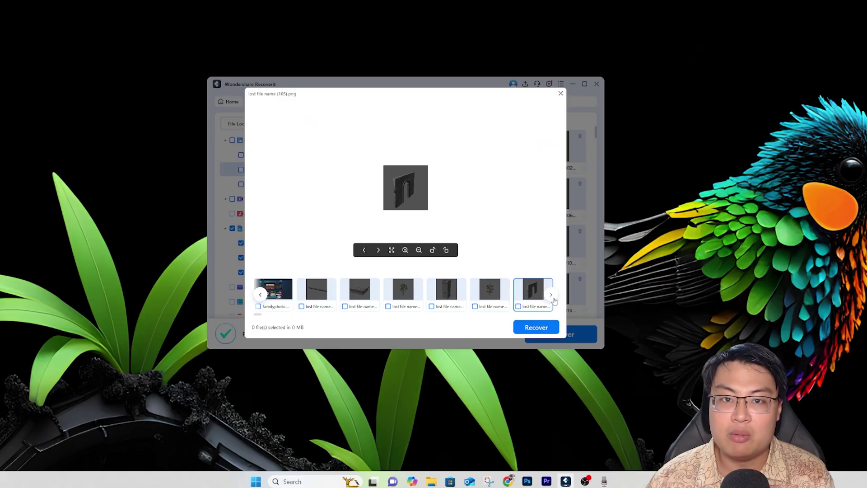
click(319, 293)
click(361, 291)
click(405, 291)
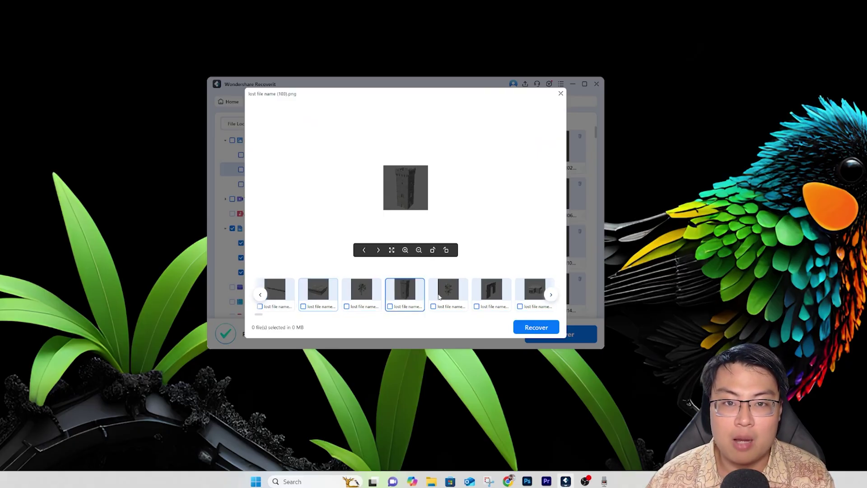
click(448, 291)
click(490, 288)
click(532, 291)
click(551, 294)
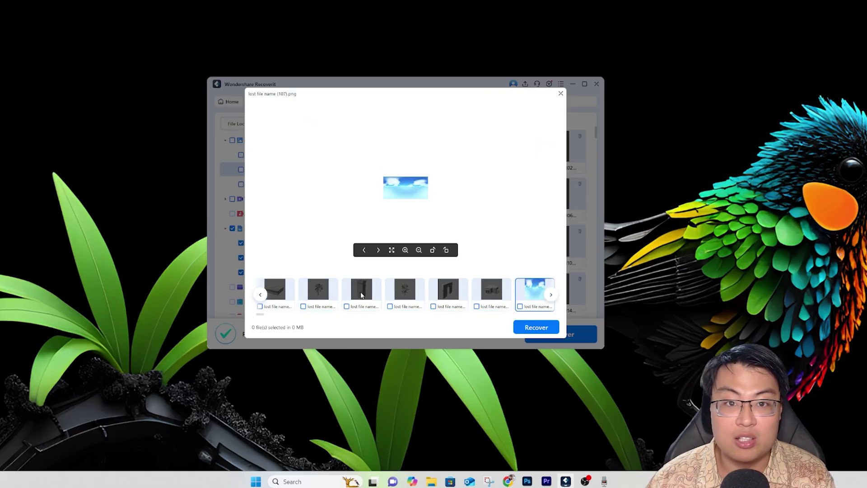
click(361, 291)
click(405, 291)
click(449, 292)
click(491, 292)
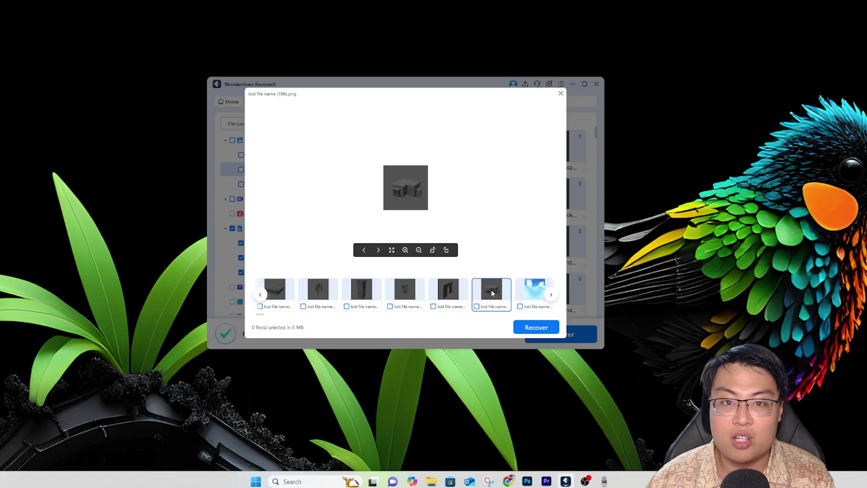
click(561, 93)
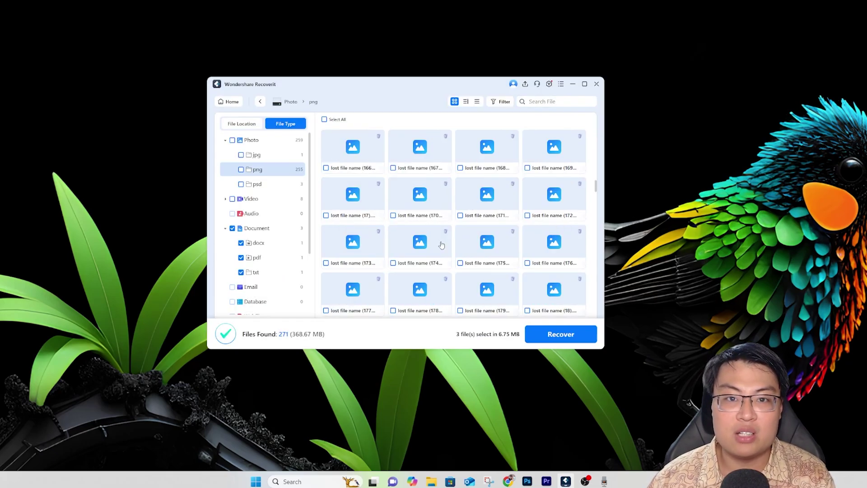
- Browse the png thumbnails, select familyphoto.png in its preview, and recover it to Local Disk (C:)
scroll(441, 244, up, 5)
scroll(470, 226, down, 7)
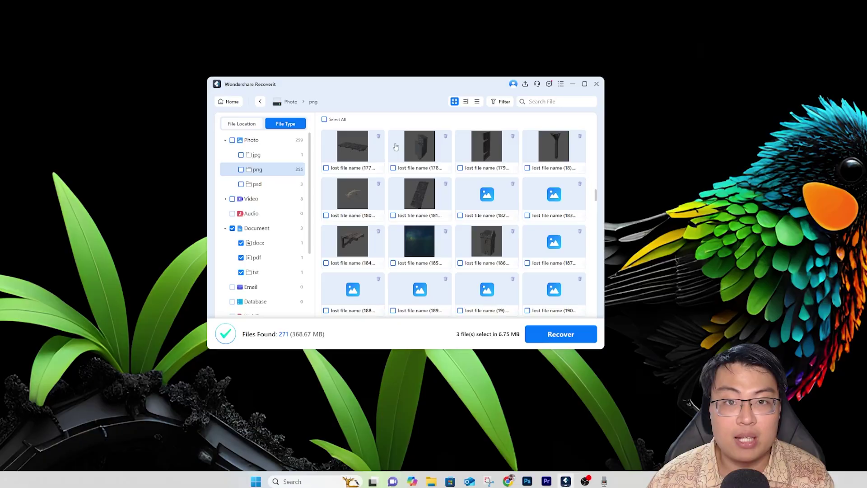
scroll(449, 234, down, 10)
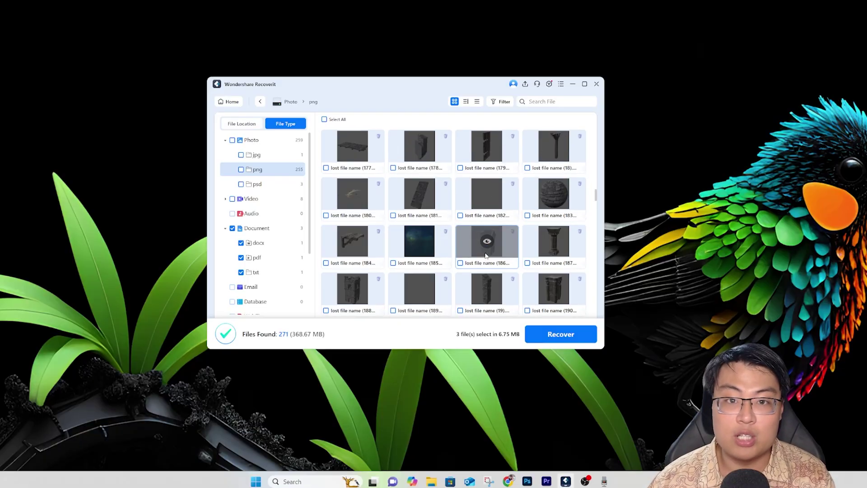
scroll(473, 252, up, 15)
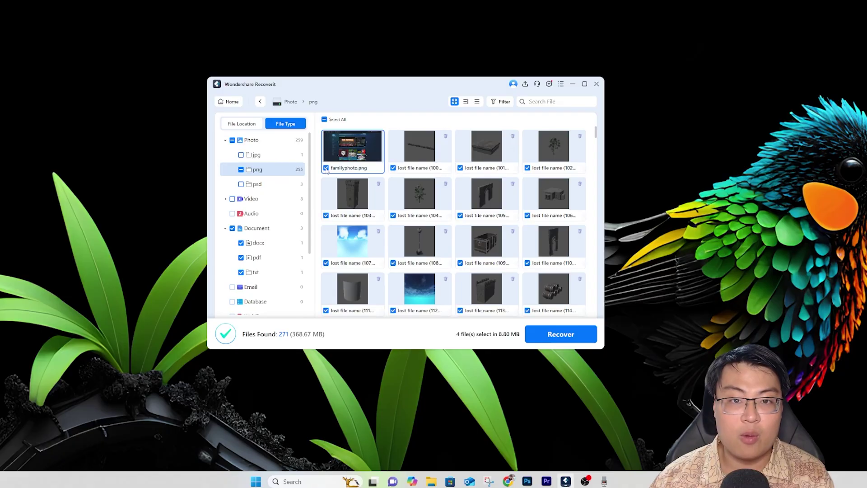
double_click(327, 170)
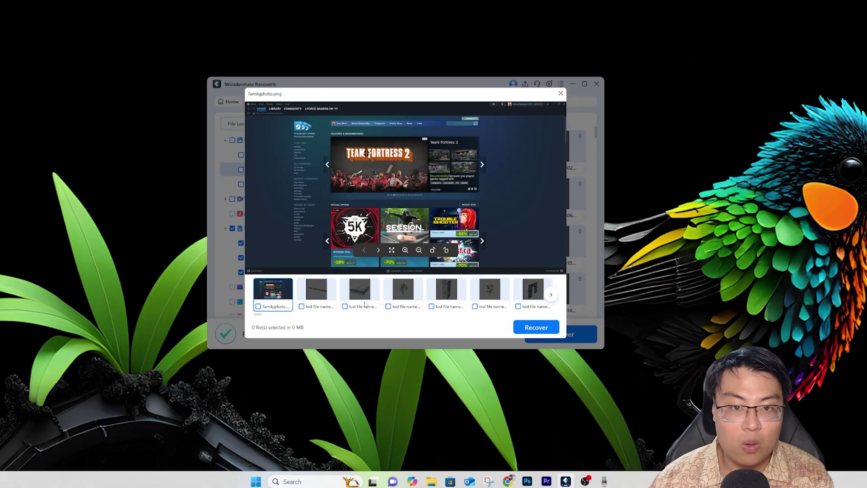
click(258, 306)
click(529, 328)
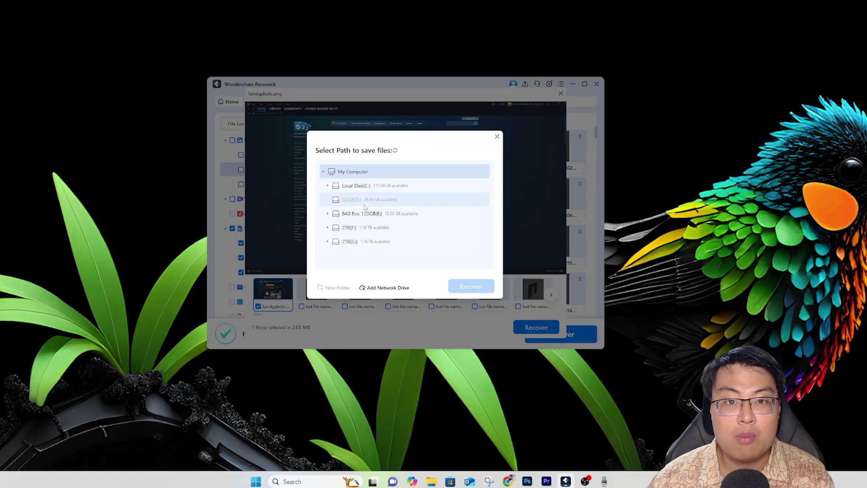
click(354, 187)
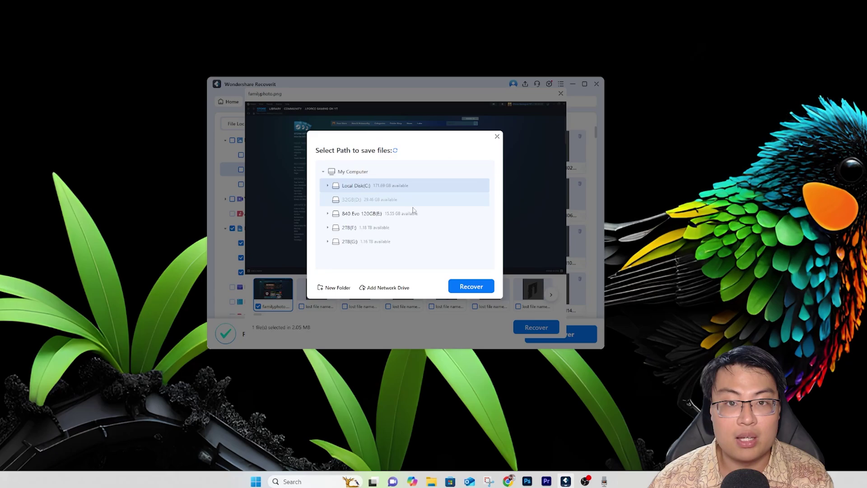
click(480, 285)
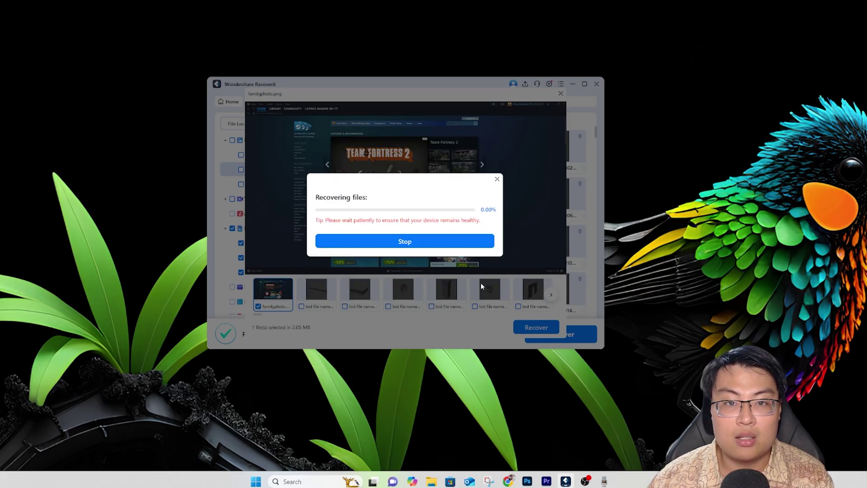
- Open the recovered familyphoto.png from the png folder inside Photo in the recovery folder, and close the image viewer
click(411, 232)
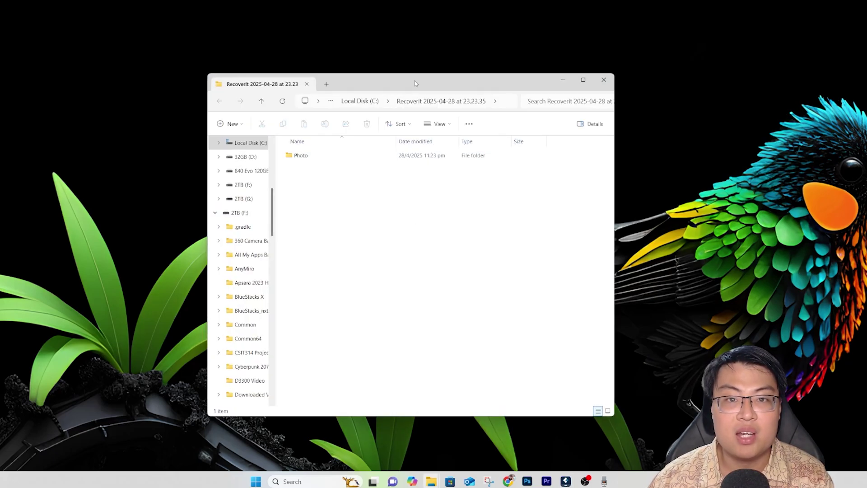
drag(415, 83, 394, 96)
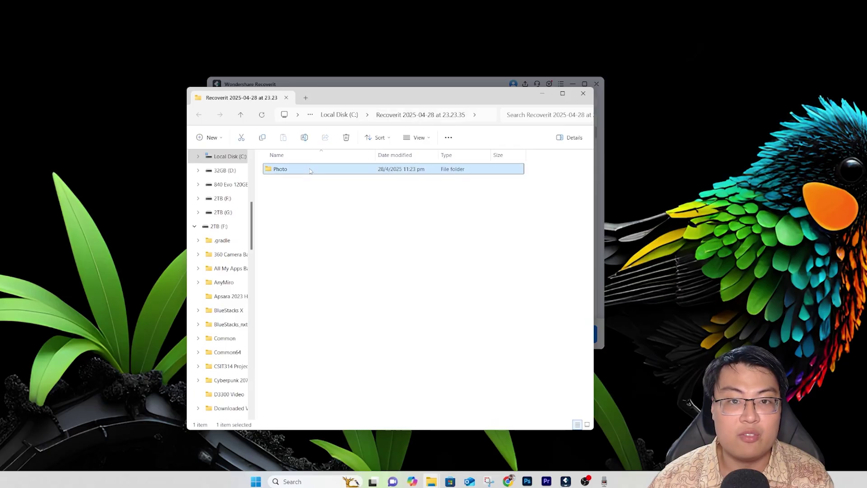
double_click(288, 169)
double_click(290, 170)
double_click(291, 180)
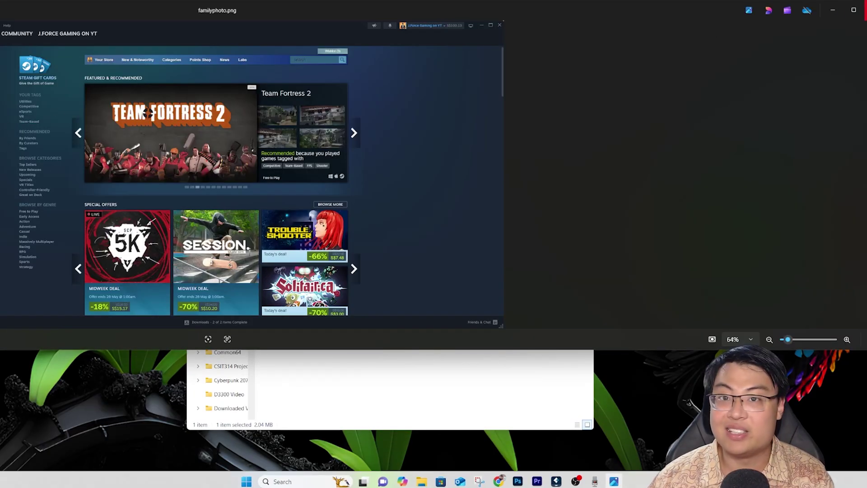
click(862, 9)
- Close the File Explorer window and return to the png list in Recoverit by dismissing the recovery dialog and preview
drag(374, 96, 307, 86)
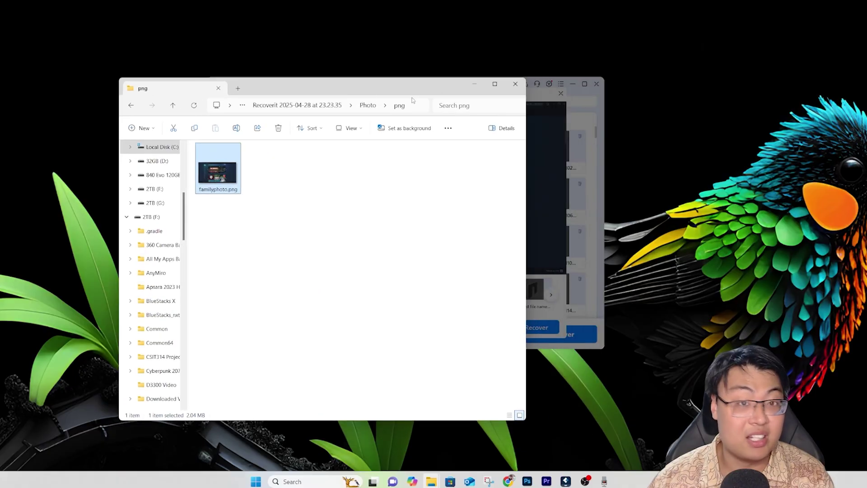
click(516, 83)
click(495, 142)
click(560, 93)
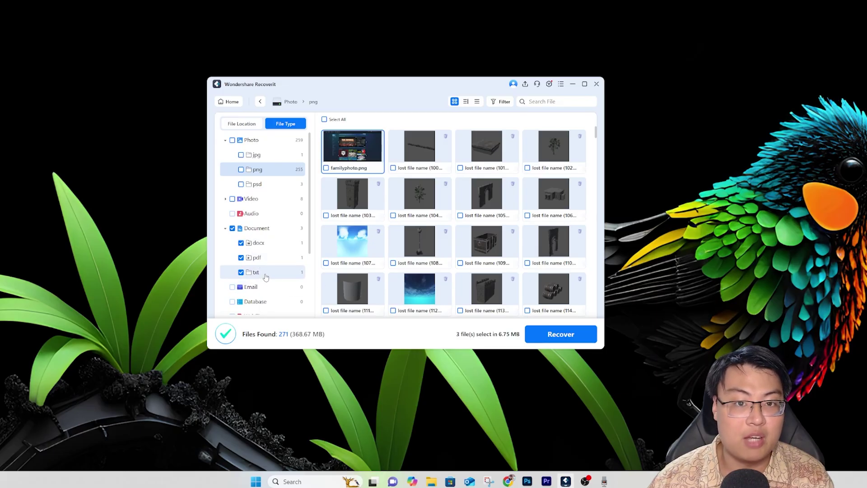
- Recover the selected docx, pdf and txt documents to Local Disk (C:) and open the folder they were saved in
click(560, 334)
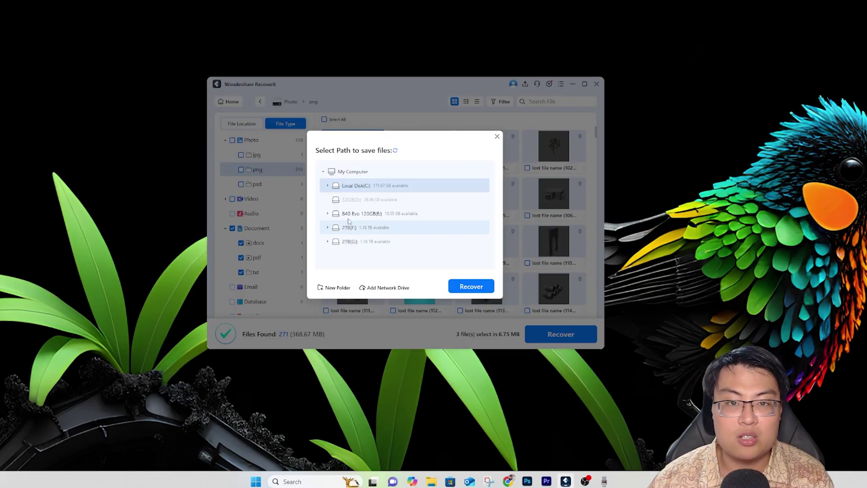
click(471, 286)
click(352, 228)
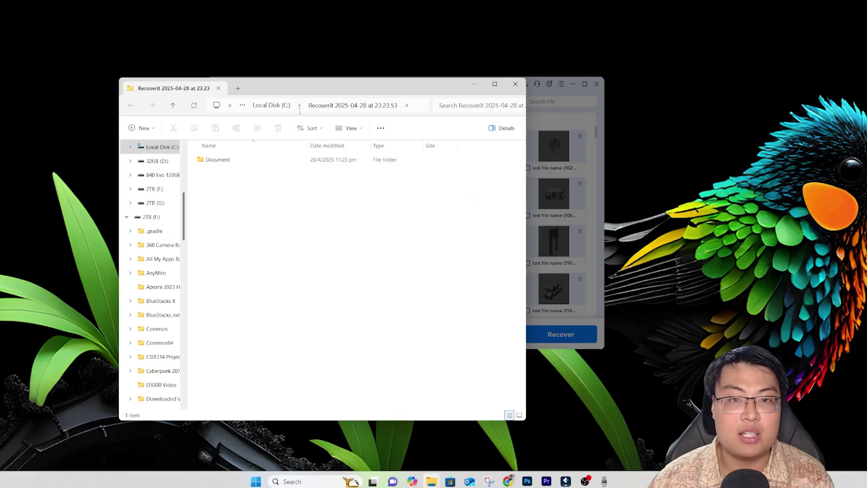
- On Local Disk (C:), open the folder Recoverit 2025-04-28 at 23.23.53 and check its Document docx folder for School.docx
click(274, 106)
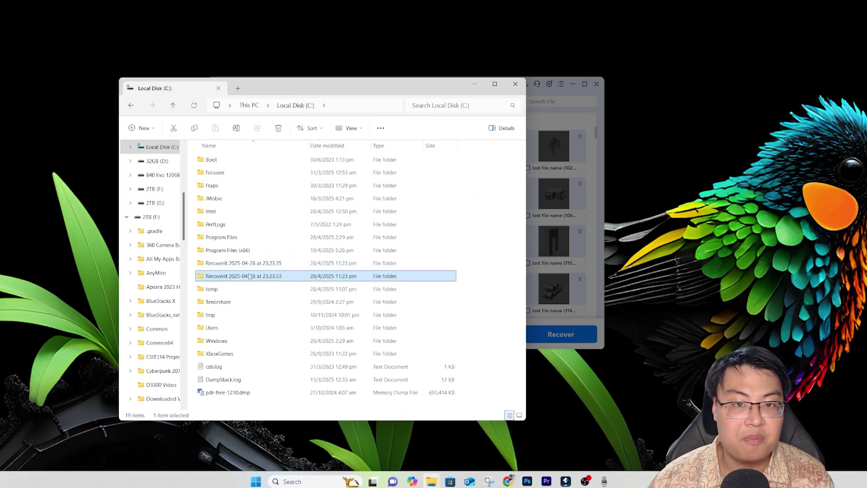
double_click(248, 276)
double_click(250, 162)
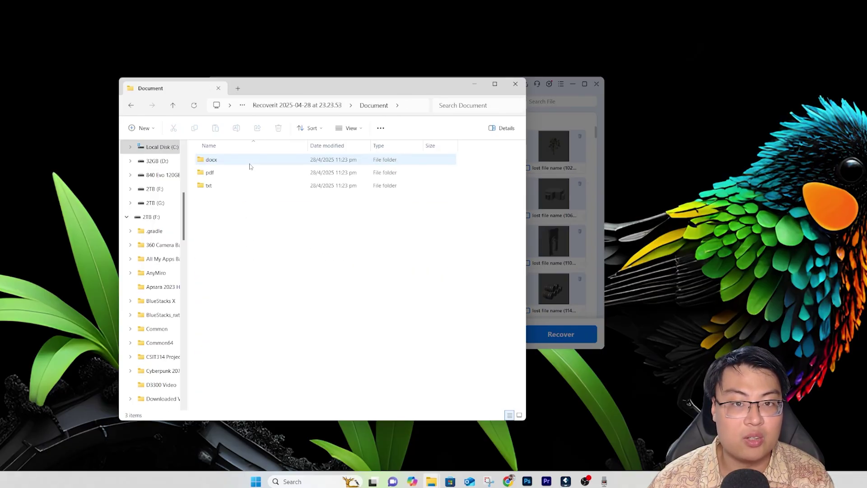
double_click(234, 161)
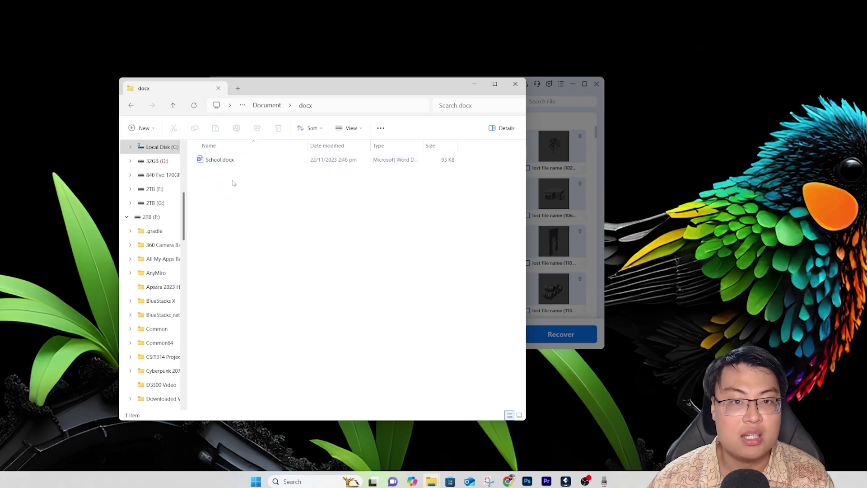
- Open A1 Report.pdf from the recovered pdf folder and look through its pages
click(135, 106)
double_click(236, 173)
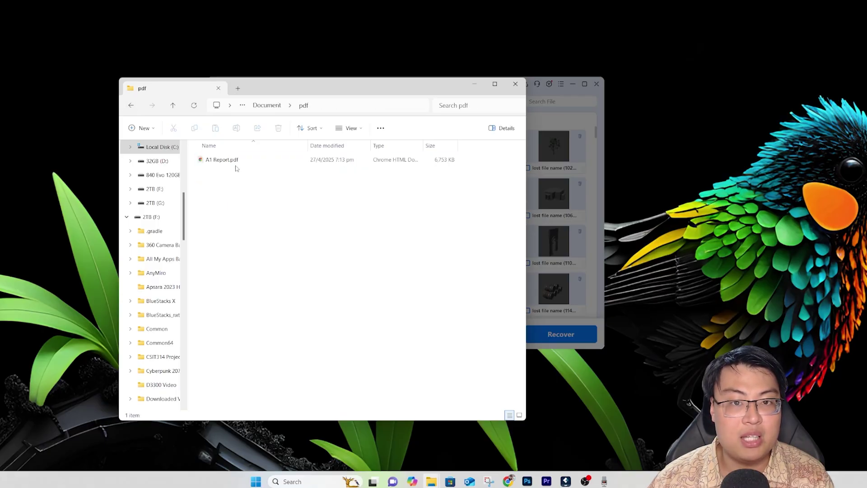
double_click(236, 166)
scroll(369, 169, down, 20)
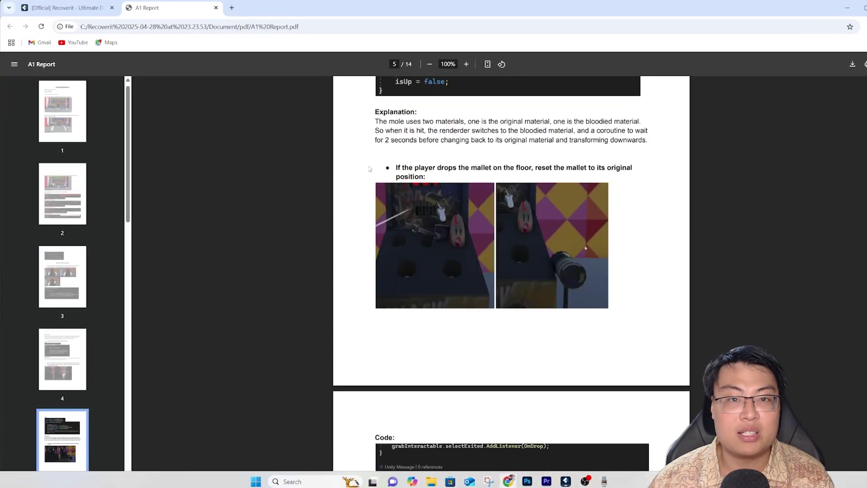
- Leave A1 Report.pdf, open Important contacts.txt from the recovered txt folder, look through its text and close it
scroll(369, 169, down, 8)
click(68, 7)
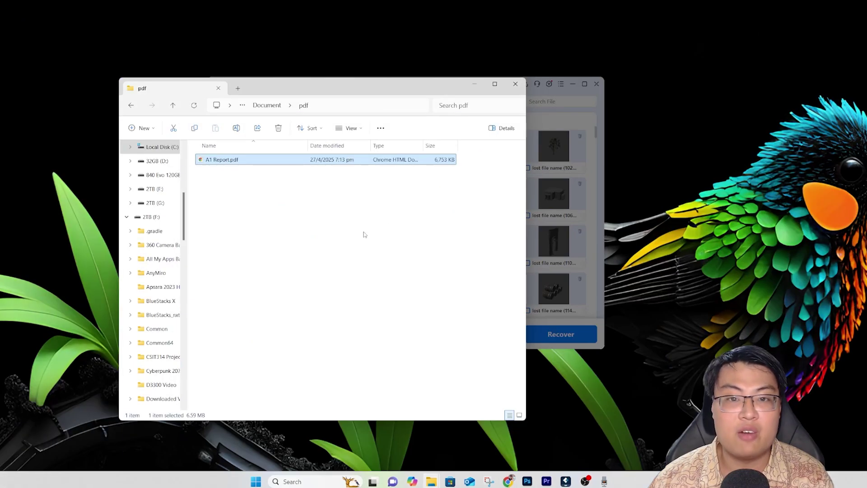
click(131, 105)
double_click(247, 184)
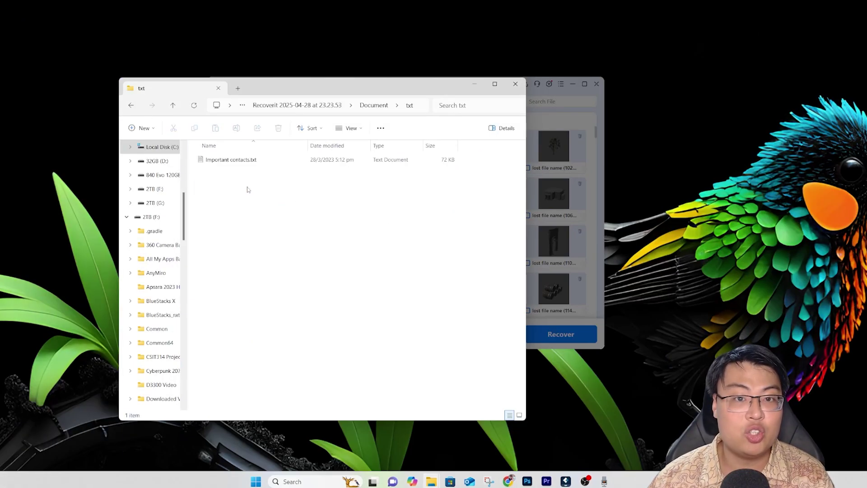
click(251, 161)
double_click(251, 161)
scroll(587, 271, down, 20)
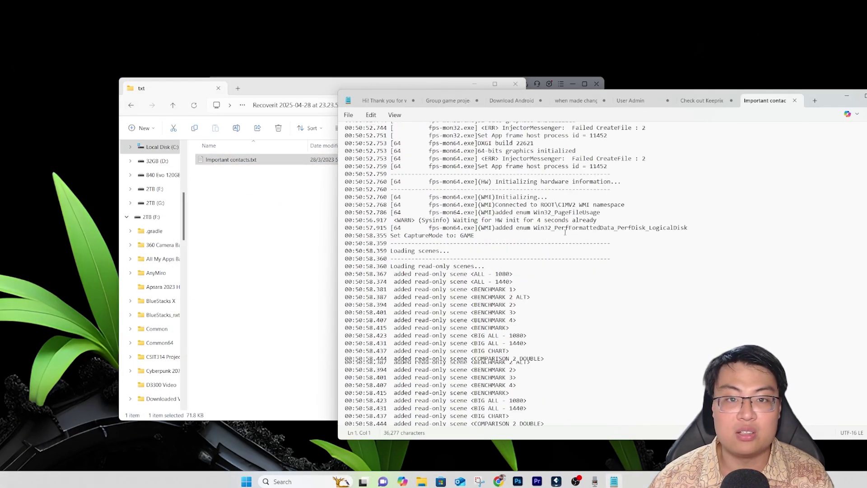
click(795, 100)
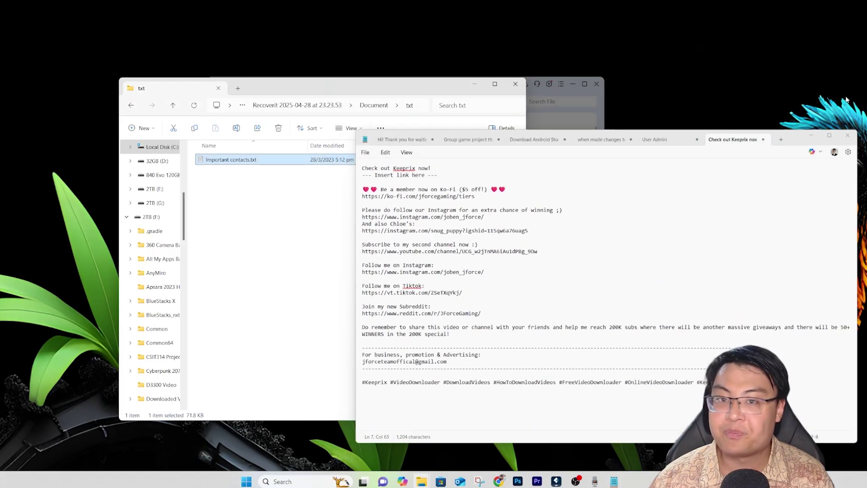
click(859, 92)
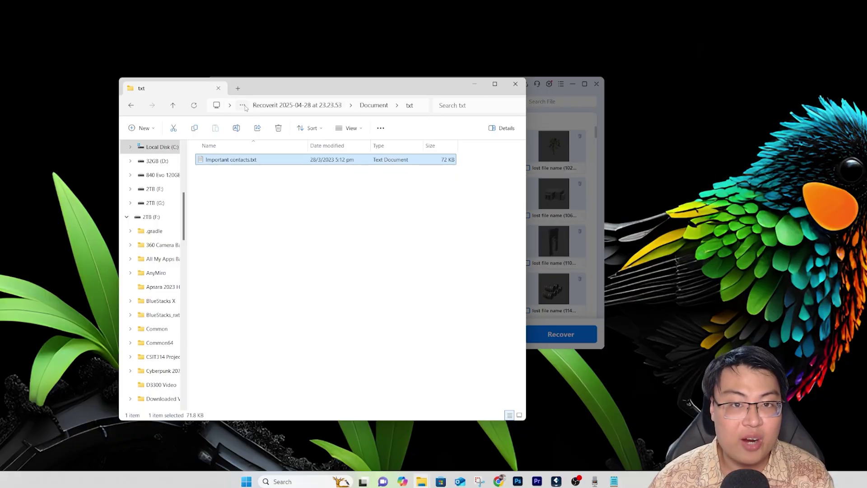
- Delete the folders Recoverit 2025-04-28 at 23.23.35 and Recoverit 2025-04-28 at 23.23.53 from Local Disk (C:)
click(131, 105)
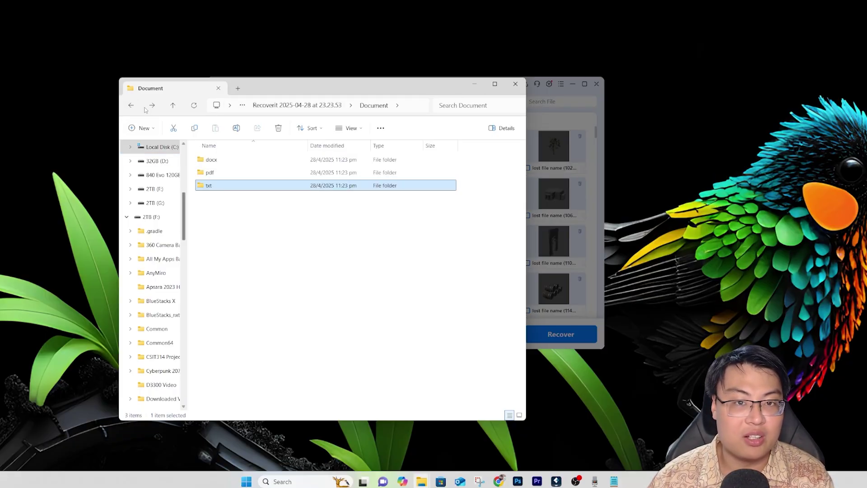
click(131, 105)
click(131, 106)
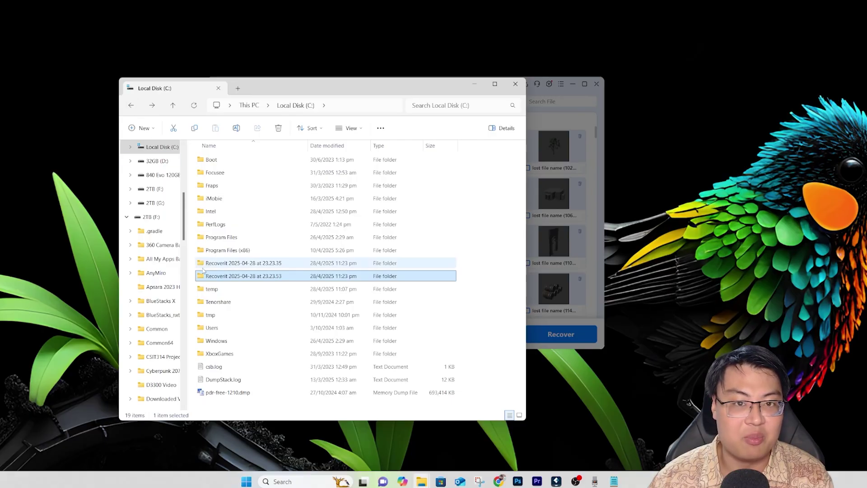
ctrl+click(223, 263)
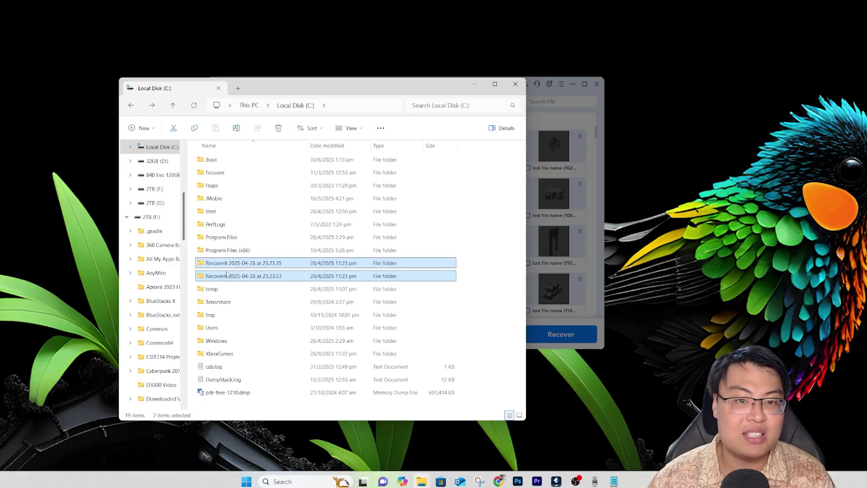
click(278, 128)
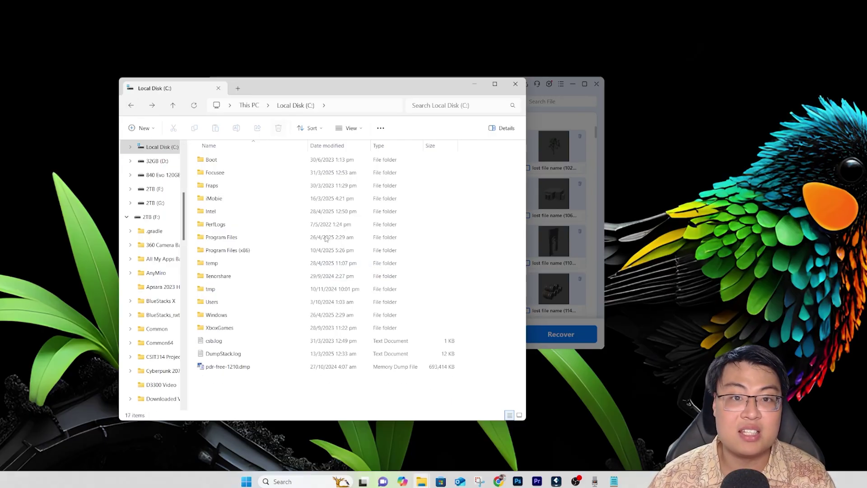
- Close File Explorer to return to the Recoverit scan results and look through the png thumbnails and the file type categories
click(515, 84)
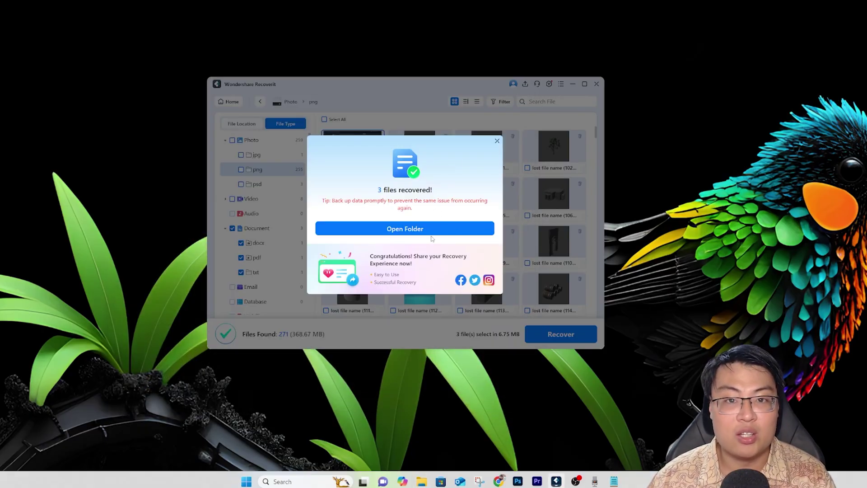
click(497, 141)
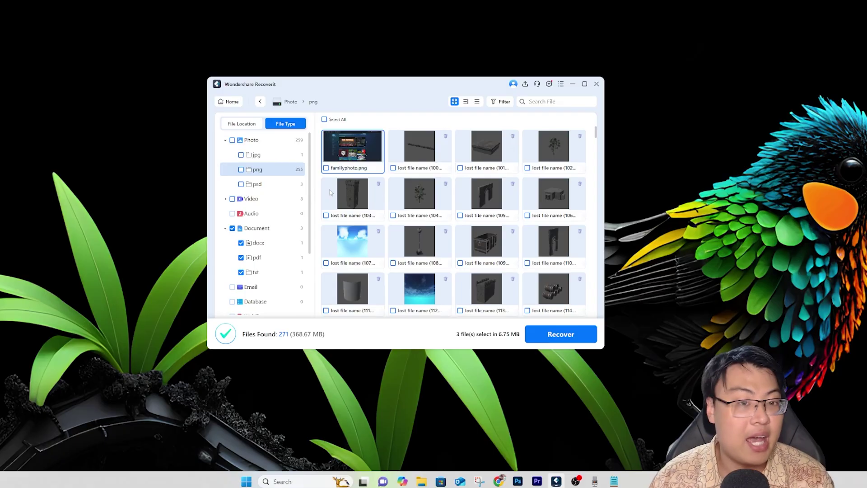
scroll(374, 212, down, 20)
scroll(388, 239, down, 10)
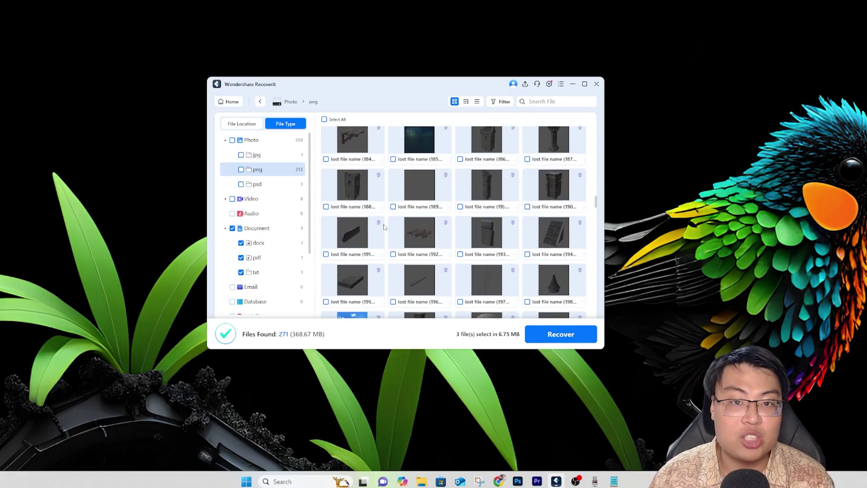
scroll(280, 205, down, 3)
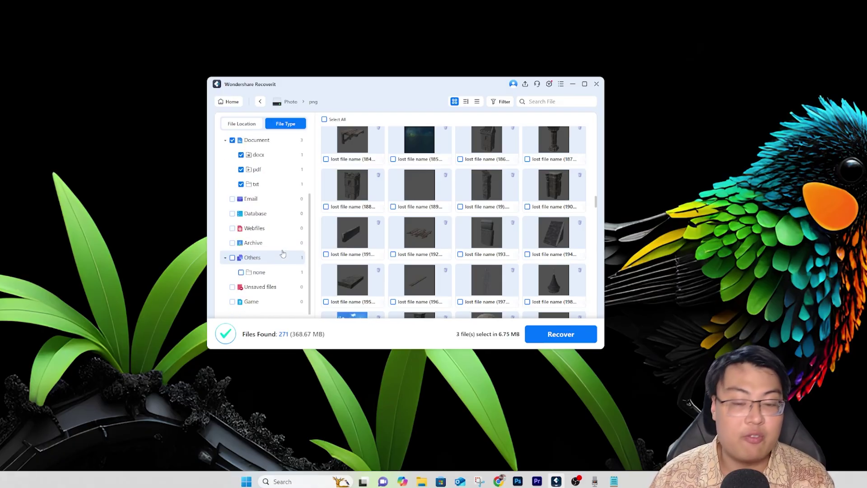
scroll(270, 232, up, 3)
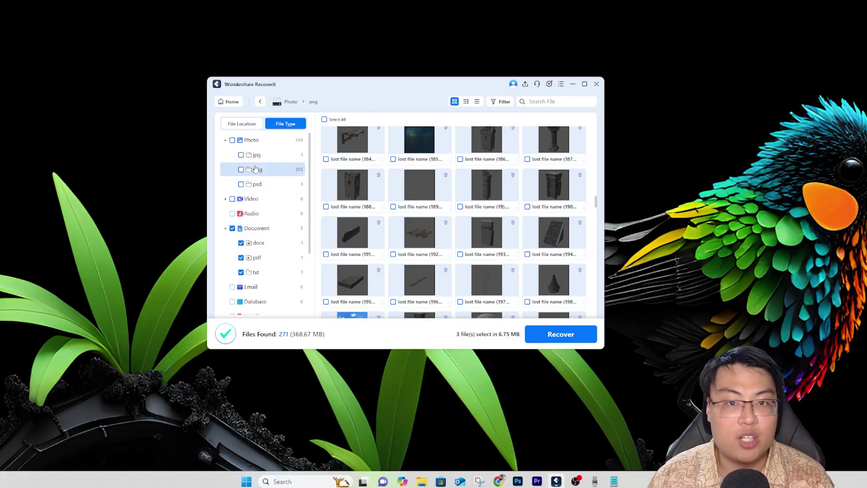
- Show the Video category's folders in the detailed list view and check which filter options are available
click(241, 199)
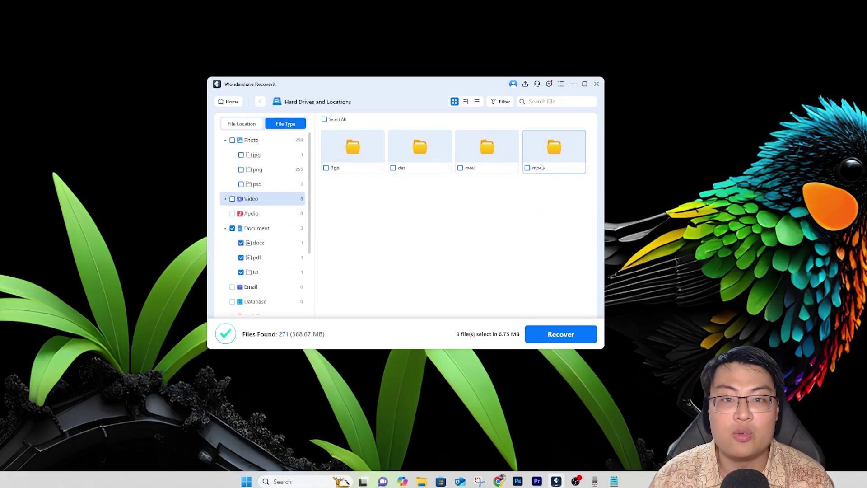
click(466, 102)
click(476, 102)
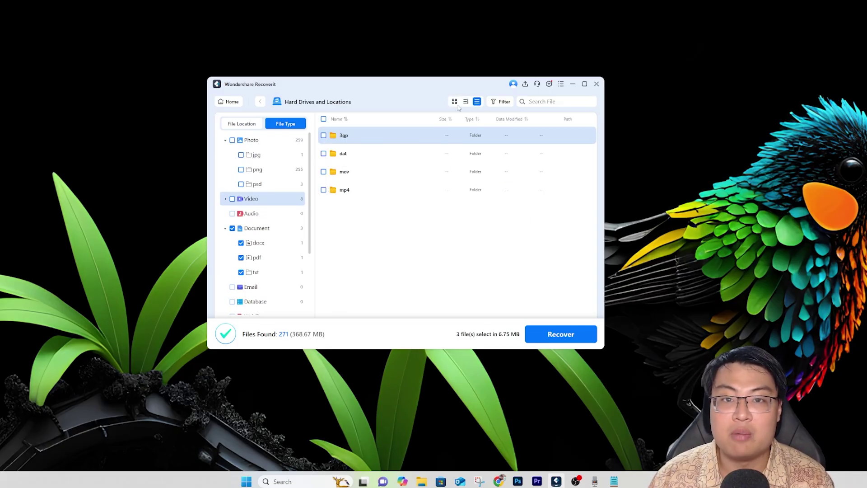
click(501, 102)
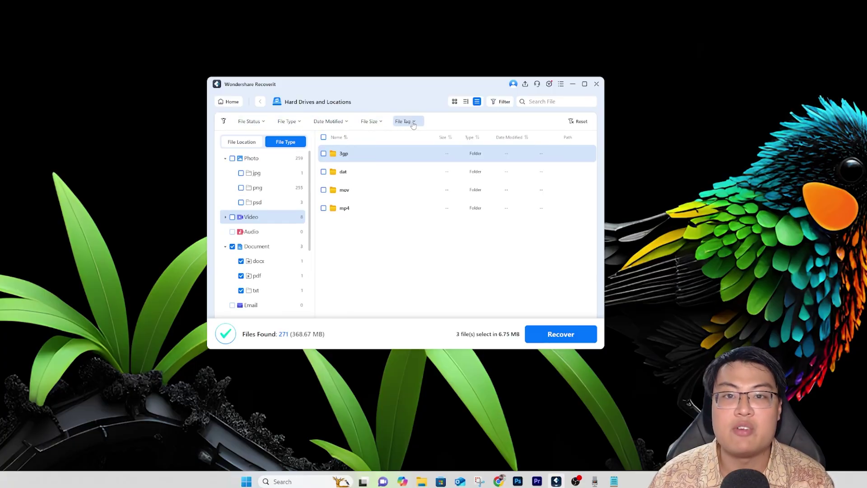
click(495, 101)
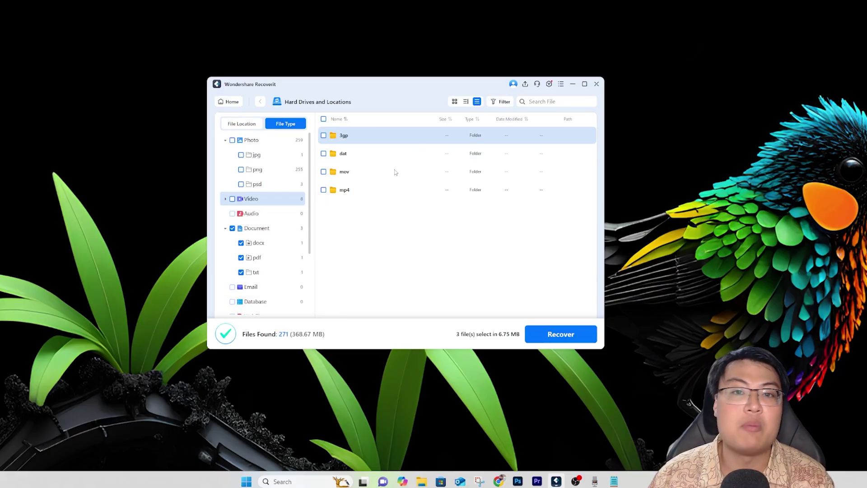
- Open the png folder of the Photo category and look through its list of lost files
click(253, 142)
click(266, 170)
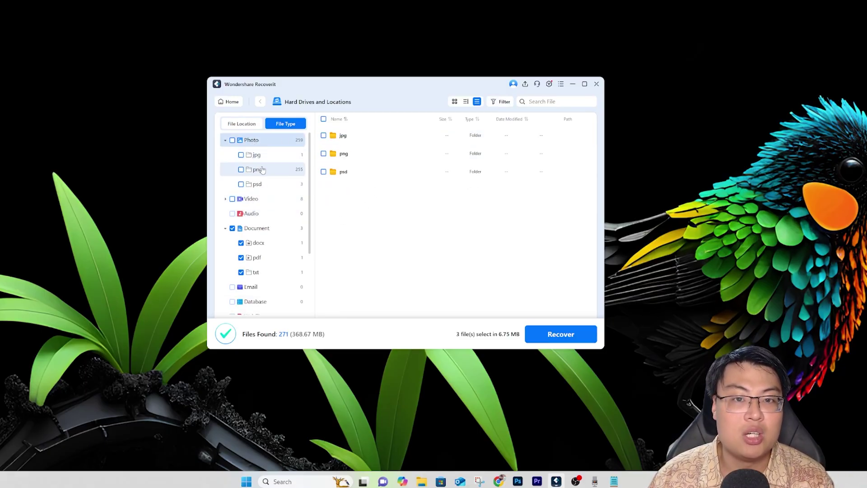
scroll(394, 187, down, 10)
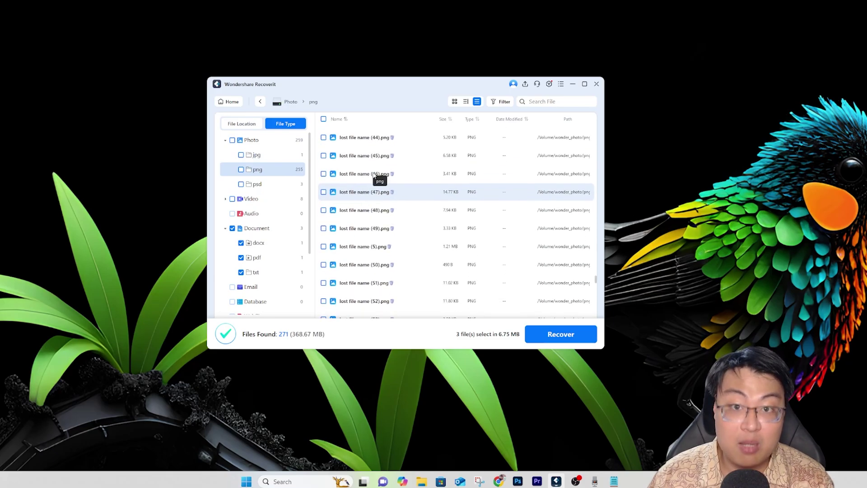
scroll(416, 226, up, 10)
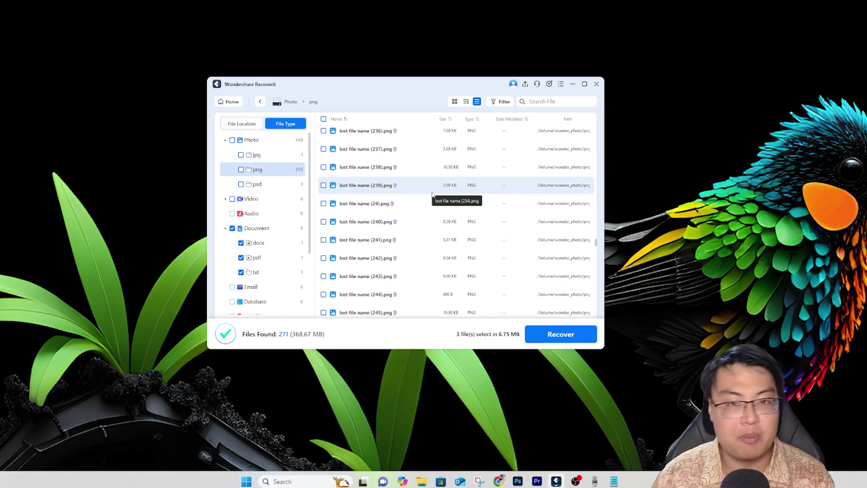
scroll(435, 194, up, 10)
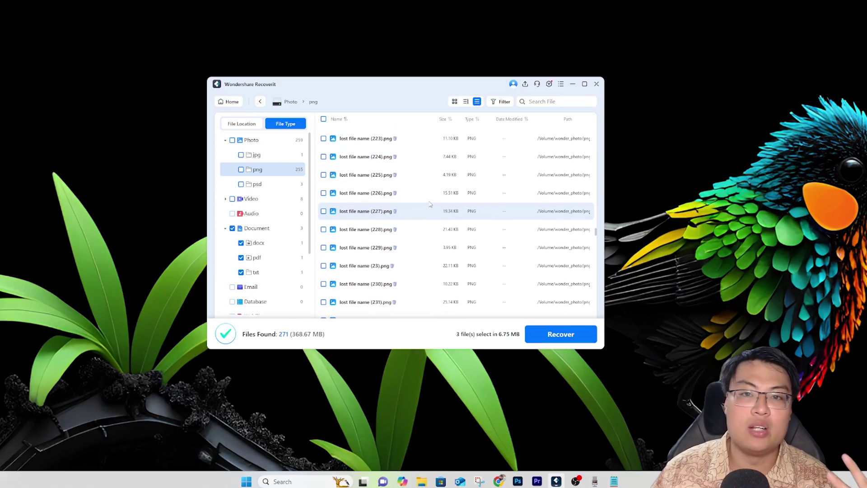
scroll(440, 188, up, 10)
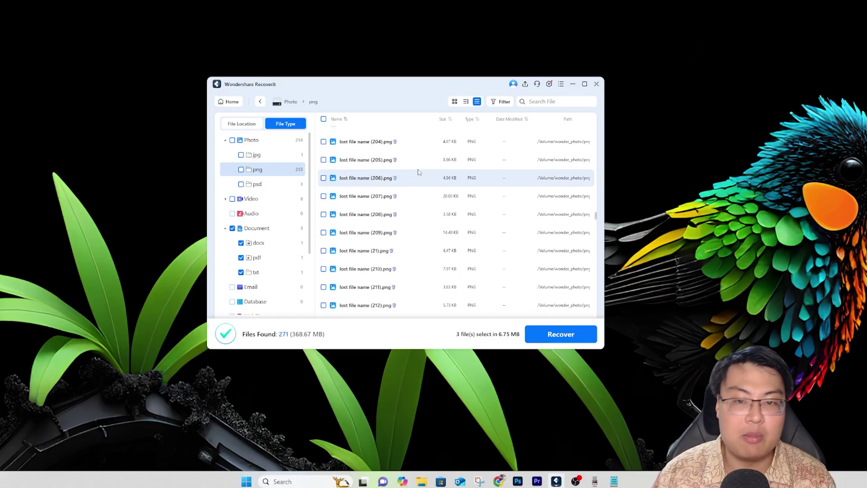
scroll(382, 150, up, 10)
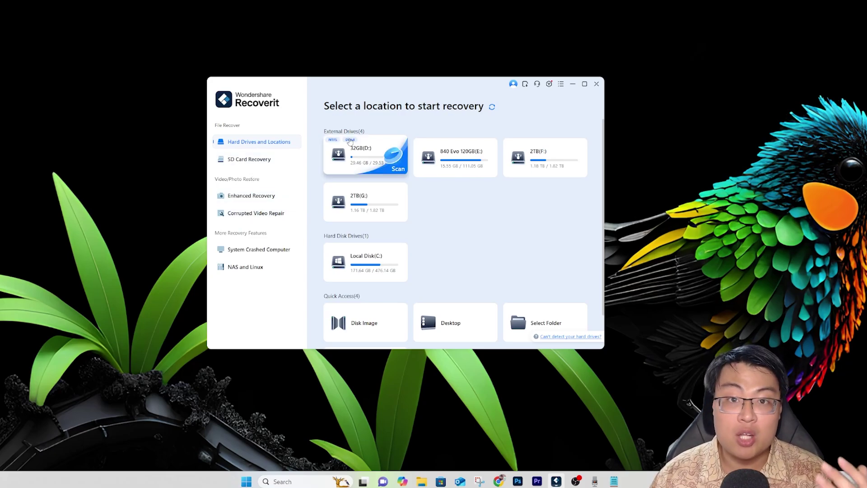
- Look through the SD card, enhanced recovery, video repair, crashed computer and NAS/Linux pages, and return to Hard Drives and Locations
click(260, 160)
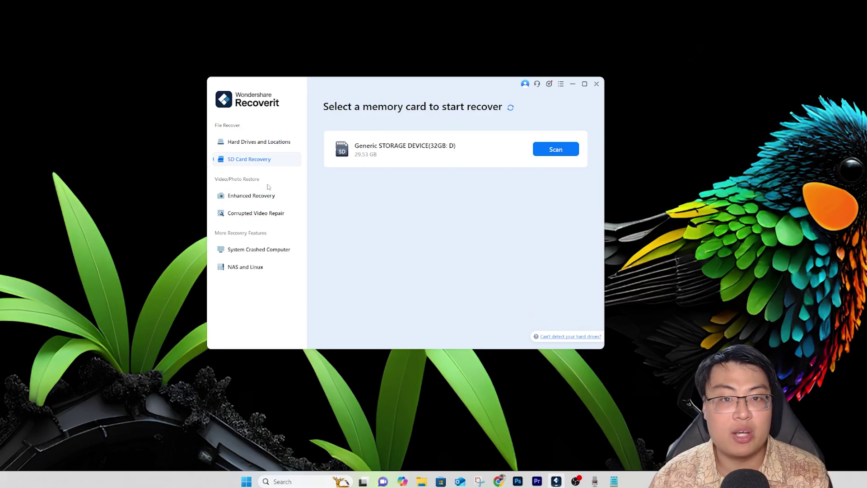
click(255, 196)
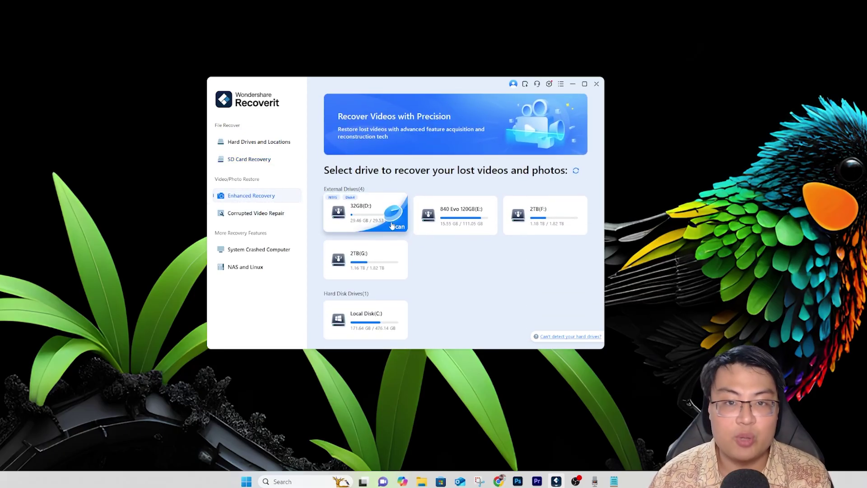
click(256, 213)
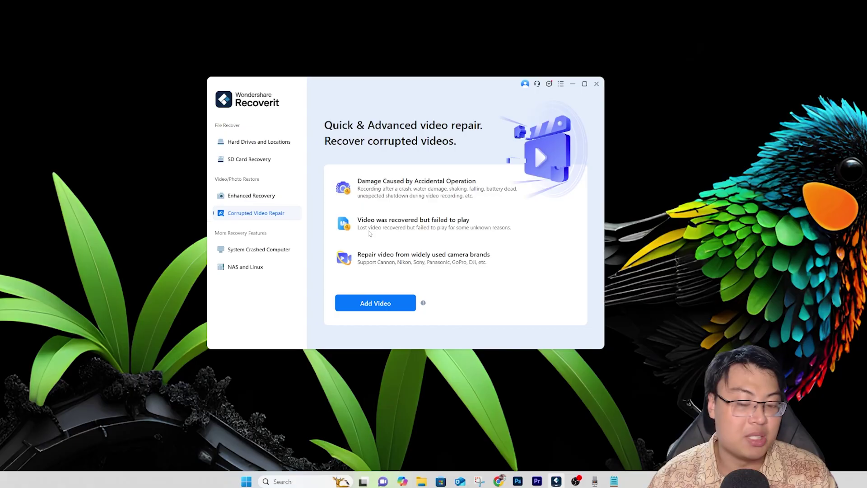
click(234, 256)
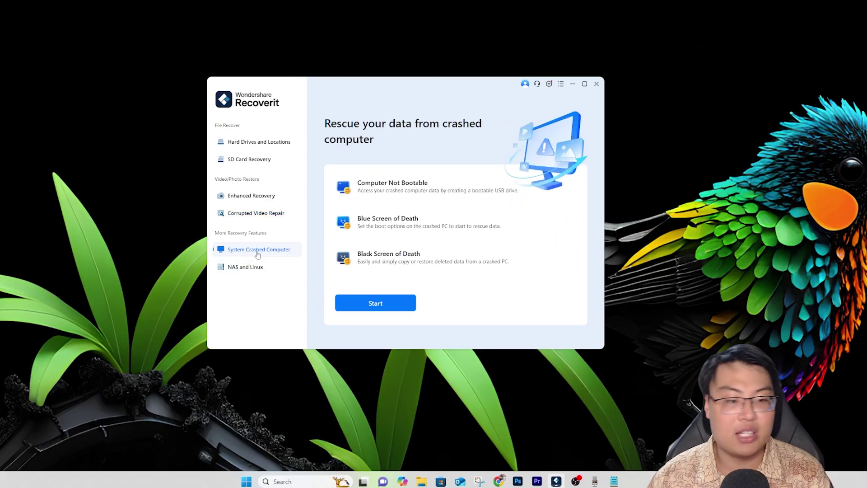
click(253, 268)
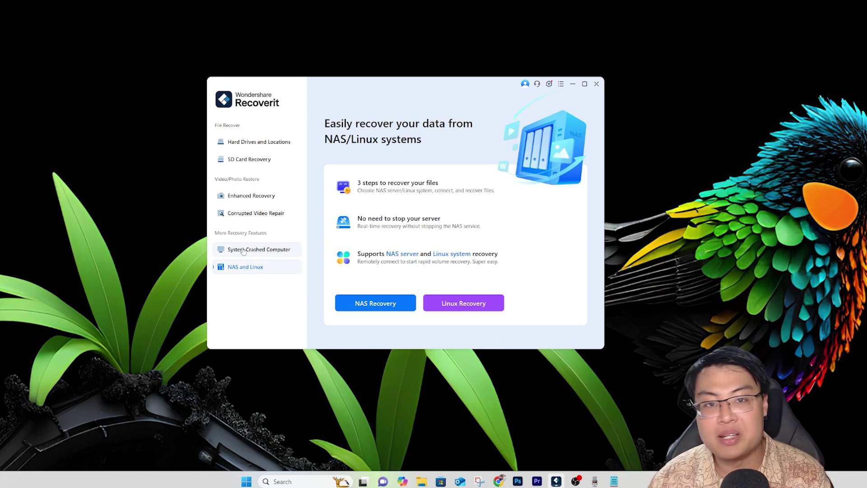
click(261, 142)
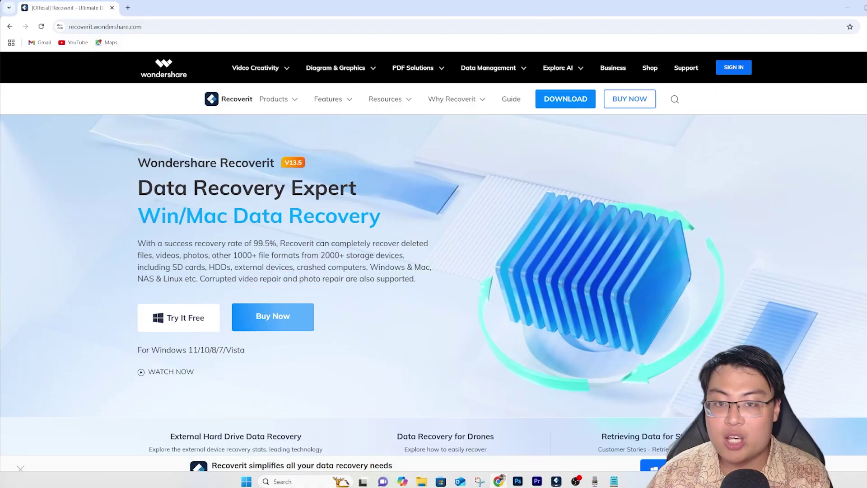
- On the Recoverit website's home page, look through the product overview as far as Explore Data Recovery For Windows/Mac
scroll(433, 252, down, 1)
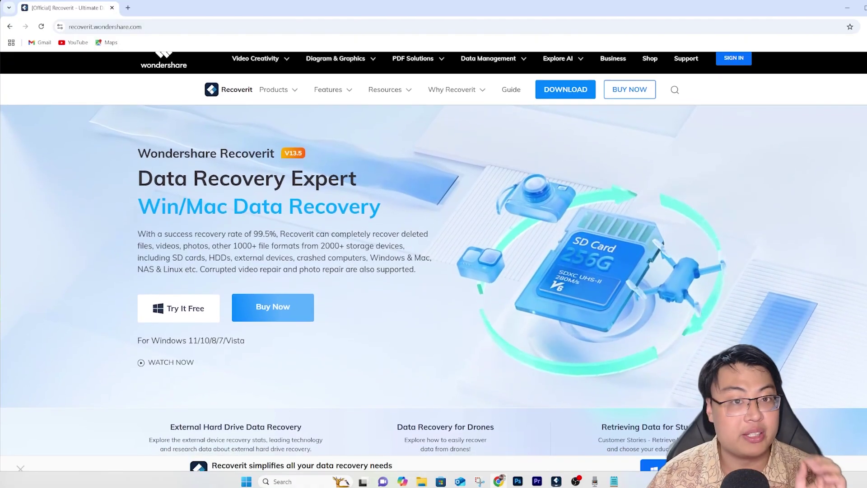
scroll(433, 252, down, 1)
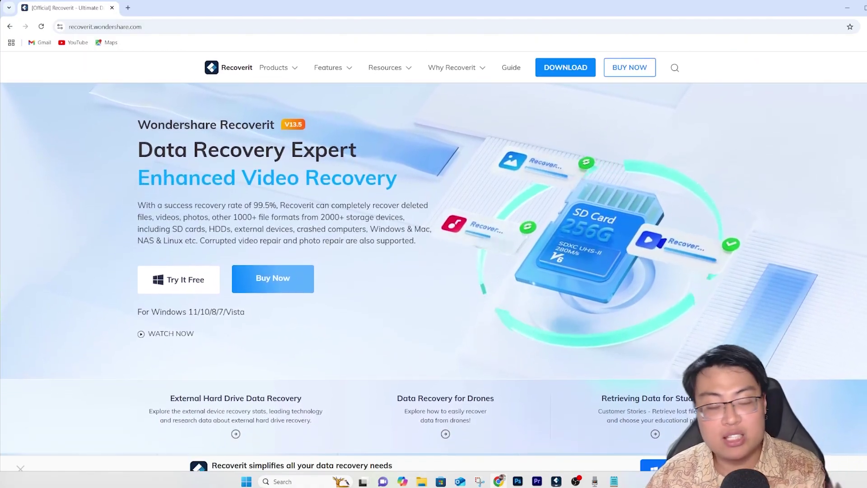
scroll(433, 253, down, 1)
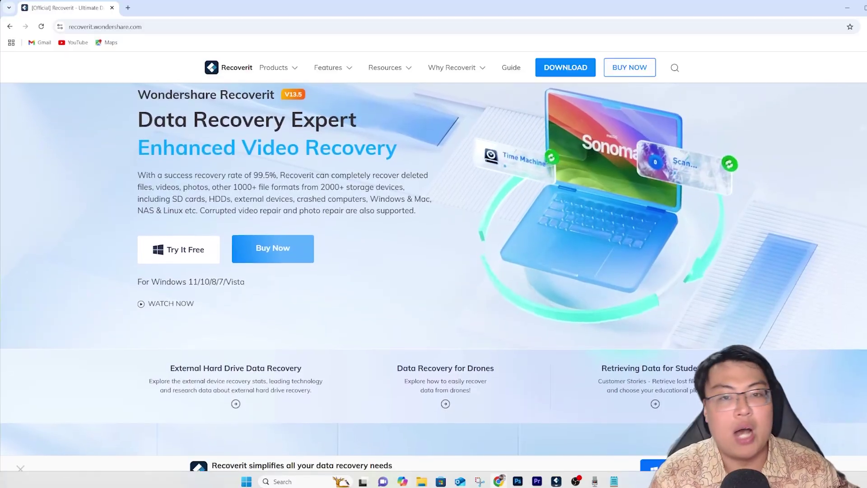
scroll(433, 253, down, 1)
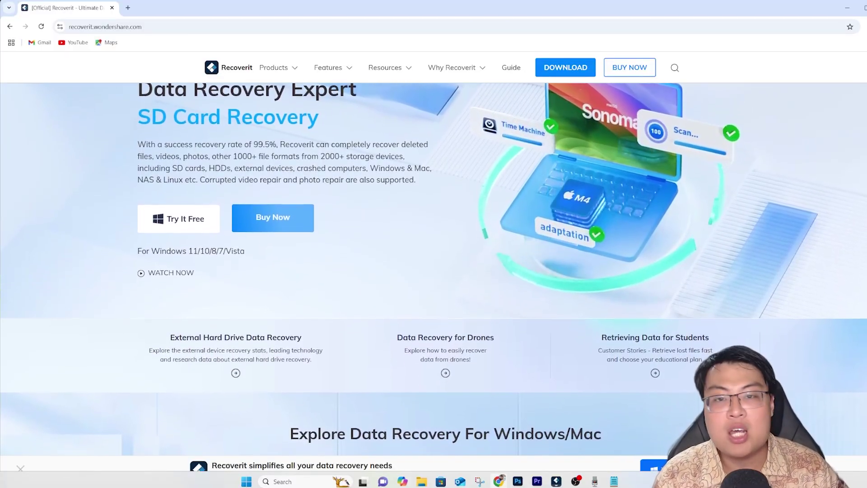
scroll(433, 252, down, 1)
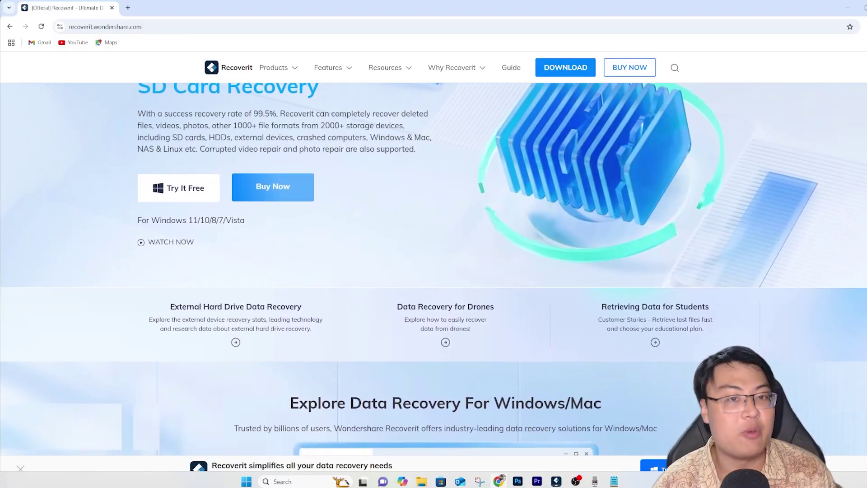
- Look through the Explore Data Recovery For Windows/Mac section, down to the recovery options for Windows, Mac and free use
scroll(434, 253, down, 1)
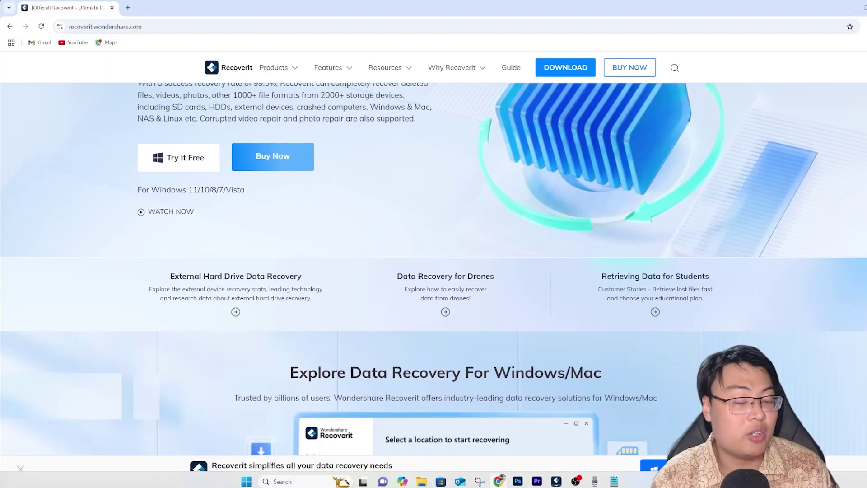
scroll(434, 253, down, 1)
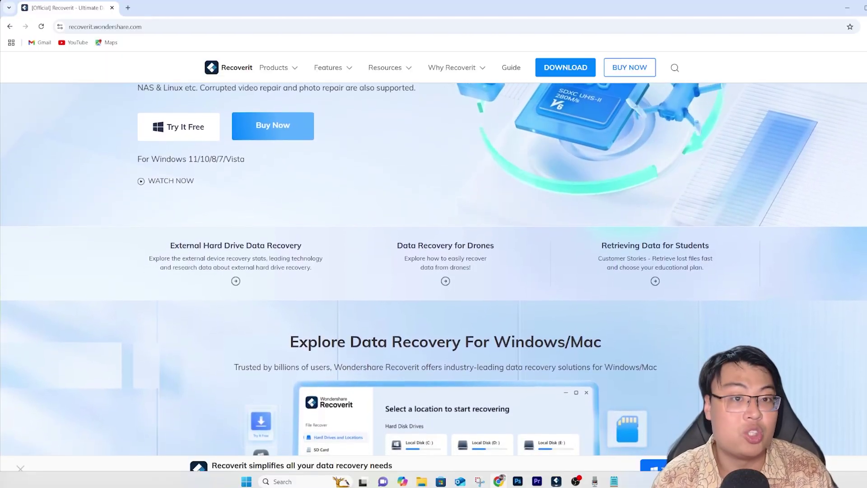
scroll(433, 252, down, 1)
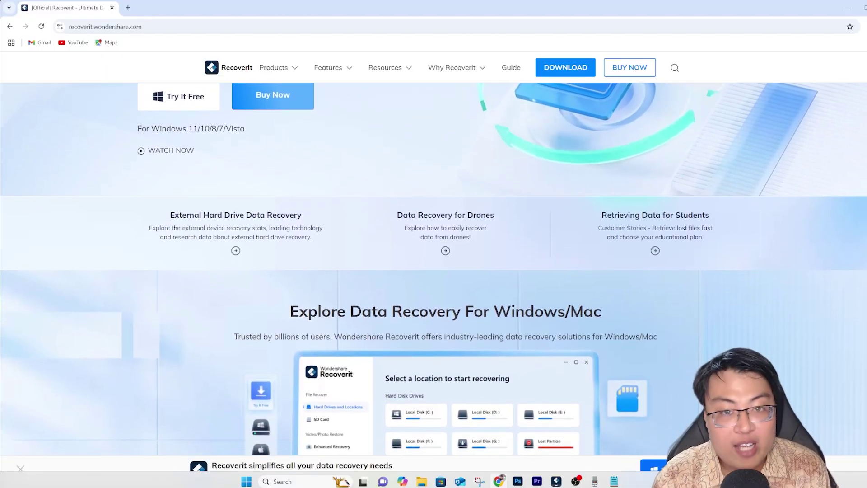
scroll(433, 253, down, 1)
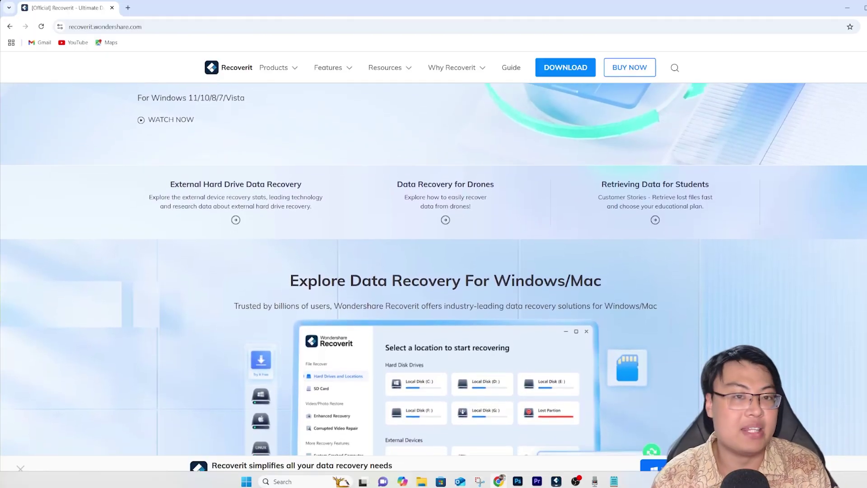
scroll(433, 252, down, 1)
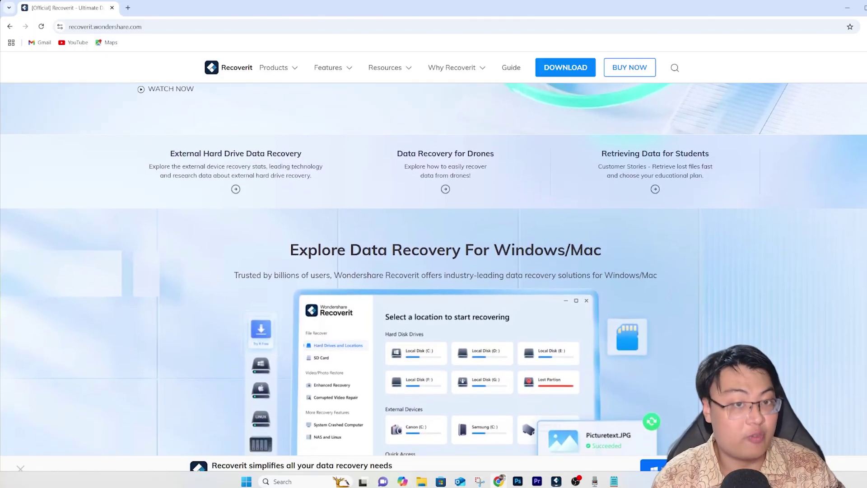
scroll(434, 252, down, 1)
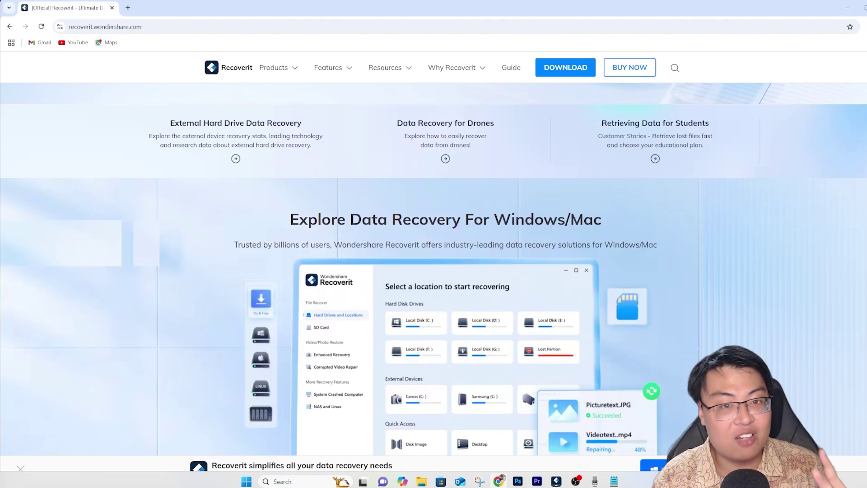
scroll(433, 253, down, 1)
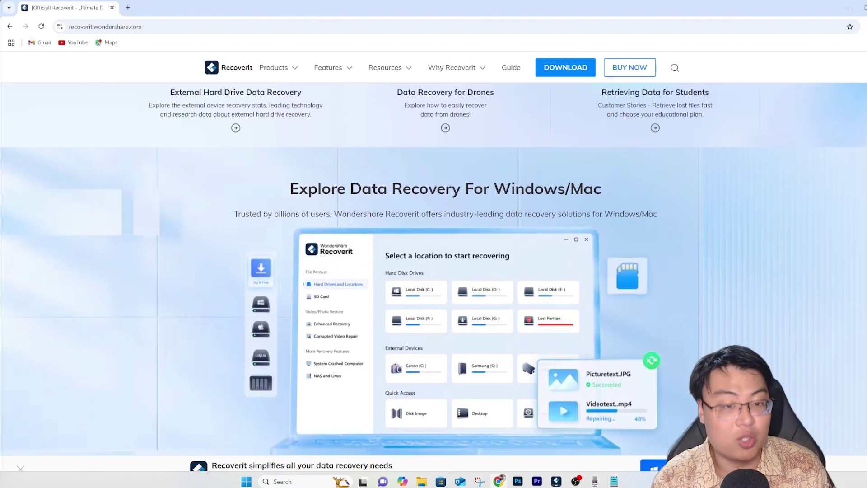
scroll(433, 253, down, 1)
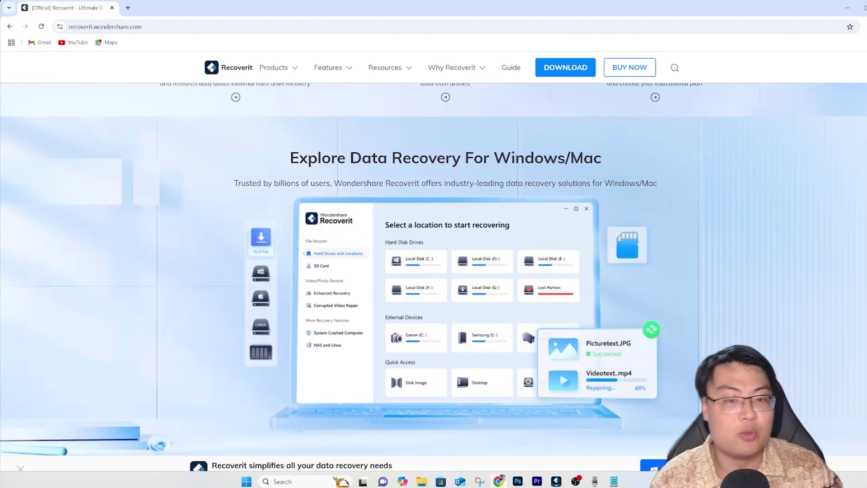
scroll(434, 253, down, 1)
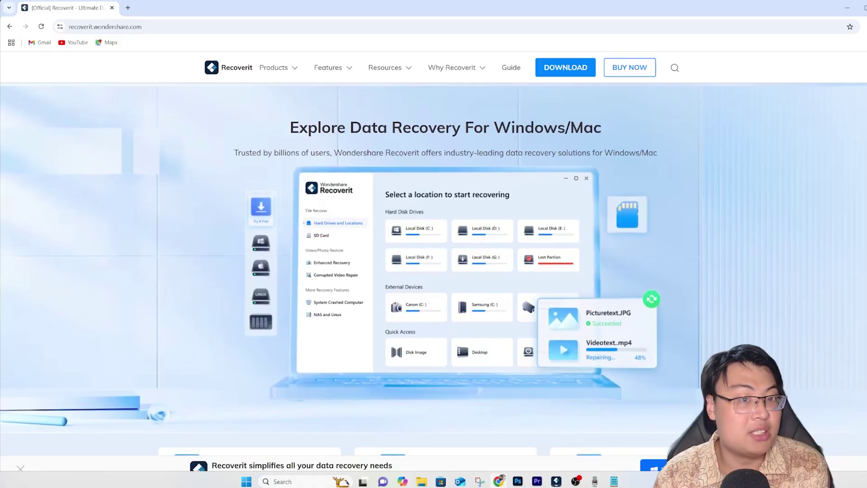
scroll(433, 253, down, 1)
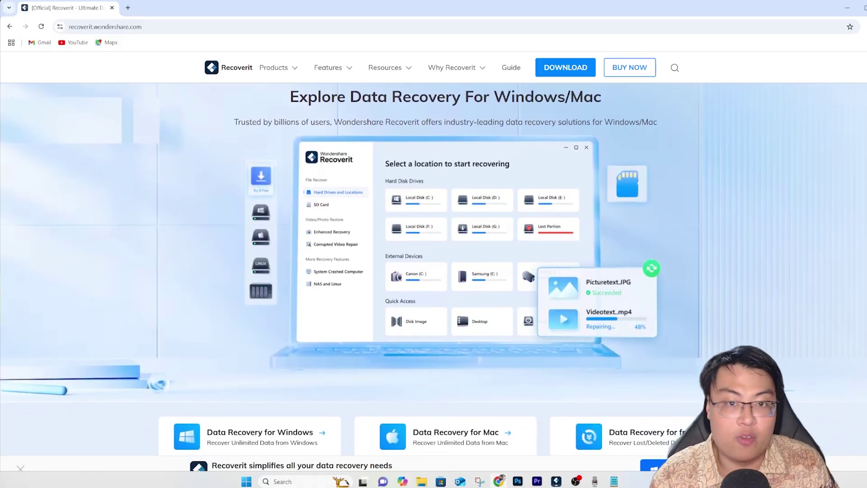
scroll(434, 253, down, 1)
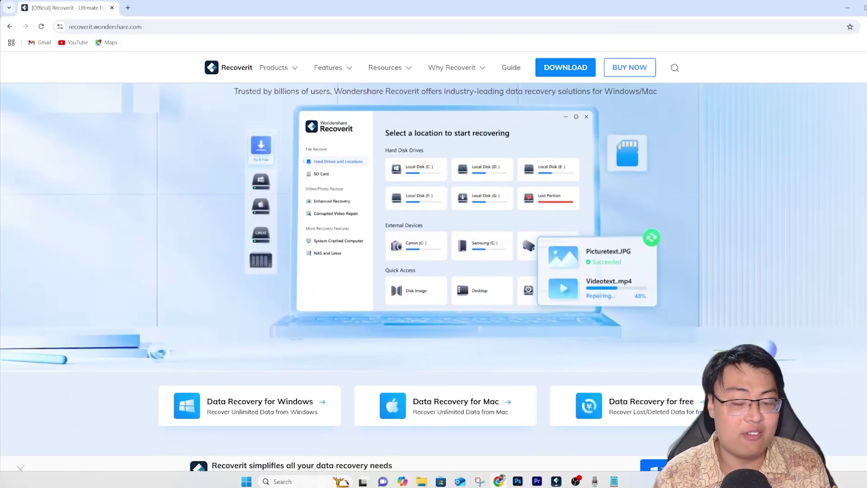
scroll(434, 253, down, 1)
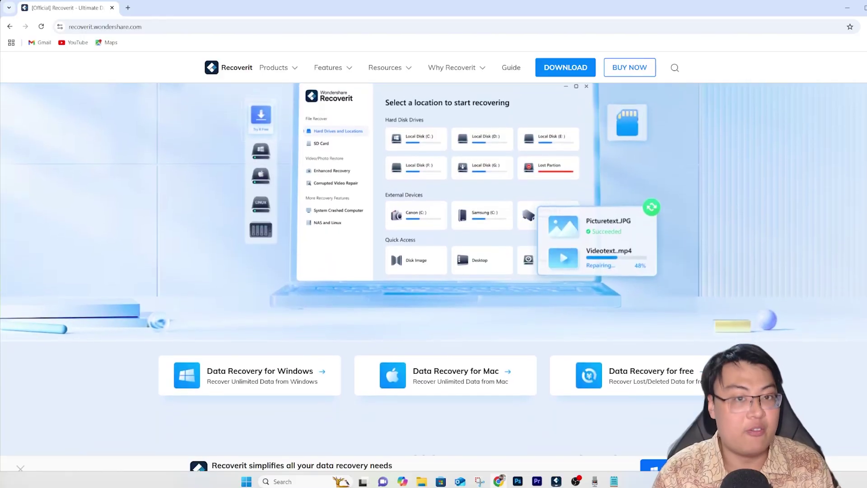
- Read the Advanced Data Recovery Capabilities section and its feature cards, including hard drive, enhanced photo and video, crashed computer and NAS recovery
scroll(433, 253, down, 1)
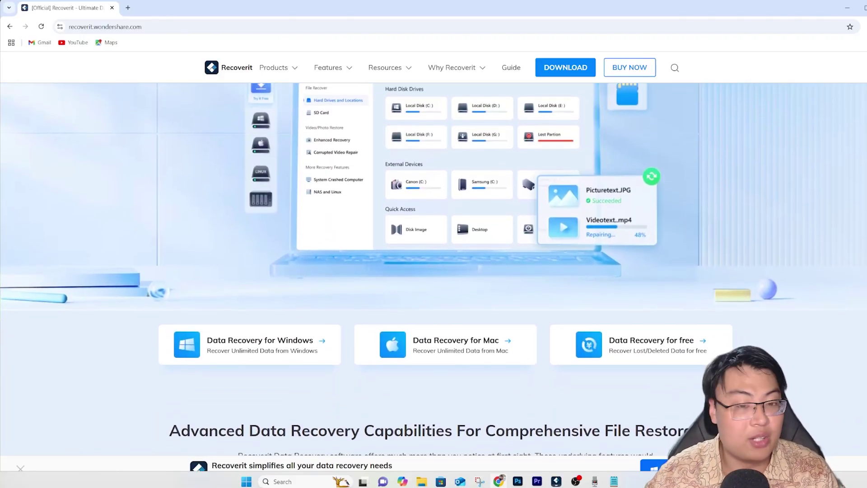
scroll(434, 252, down, 1)
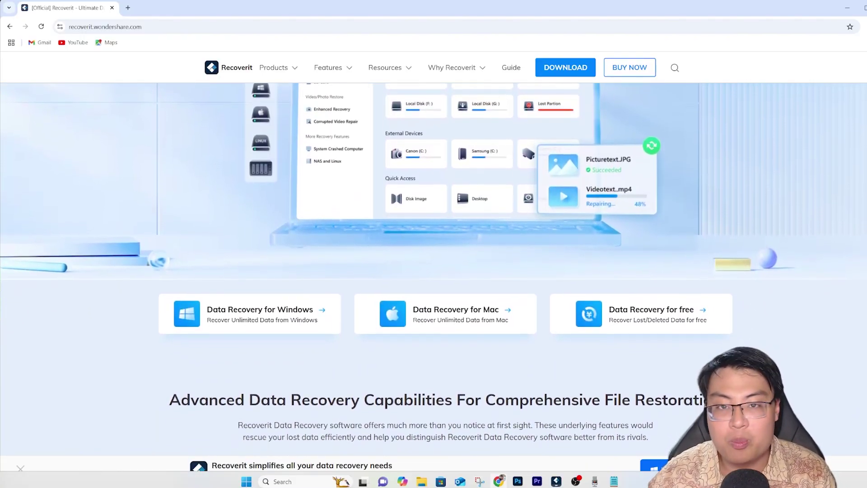
scroll(433, 253, down, 1)
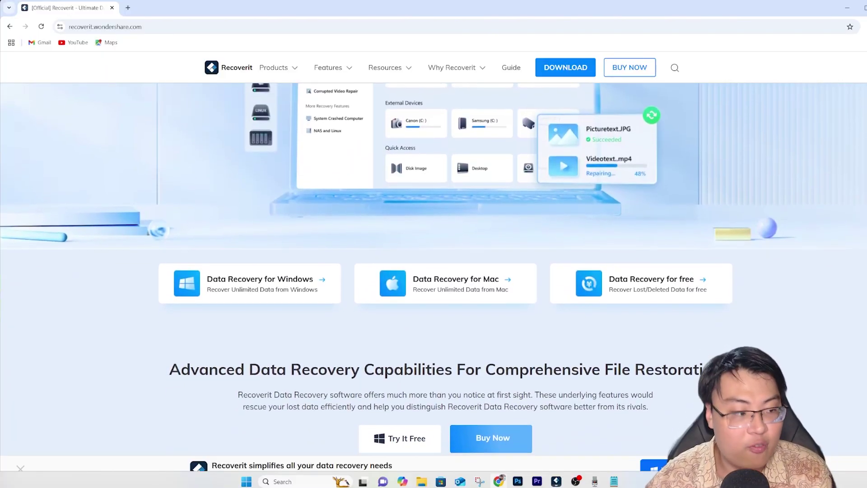
scroll(433, 252, down, 1)
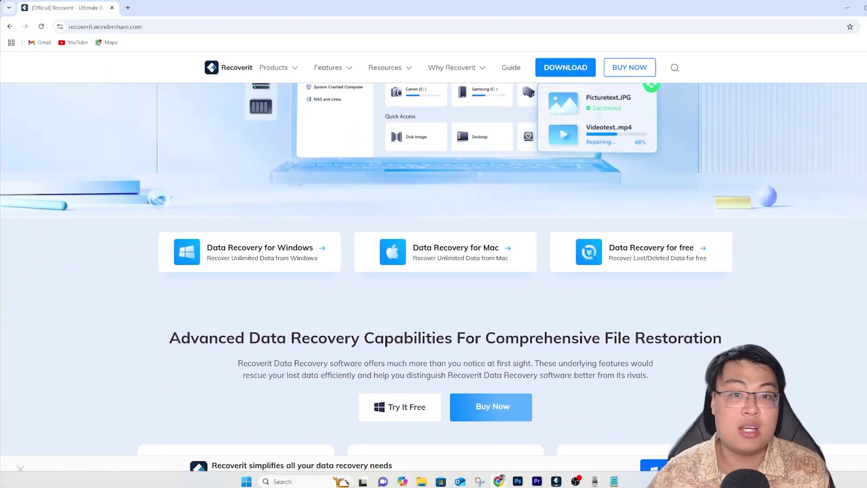
scroll(433, 253, down, 1)
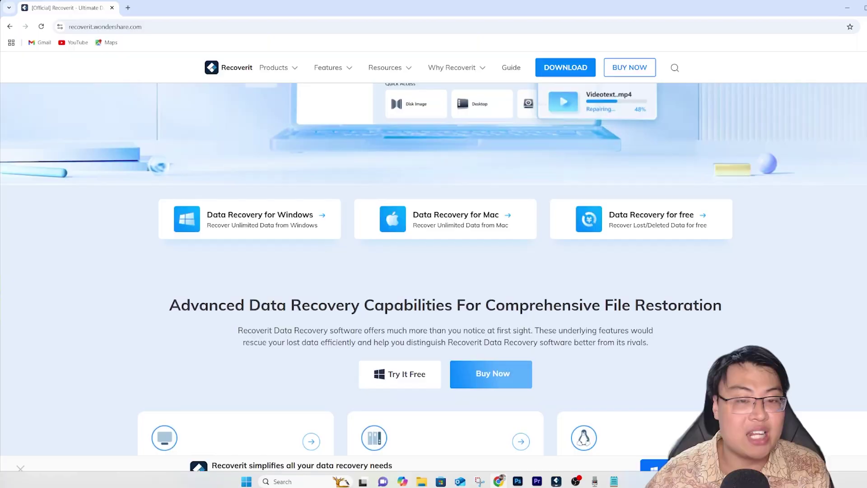
scroll(434, 253, down, 1)
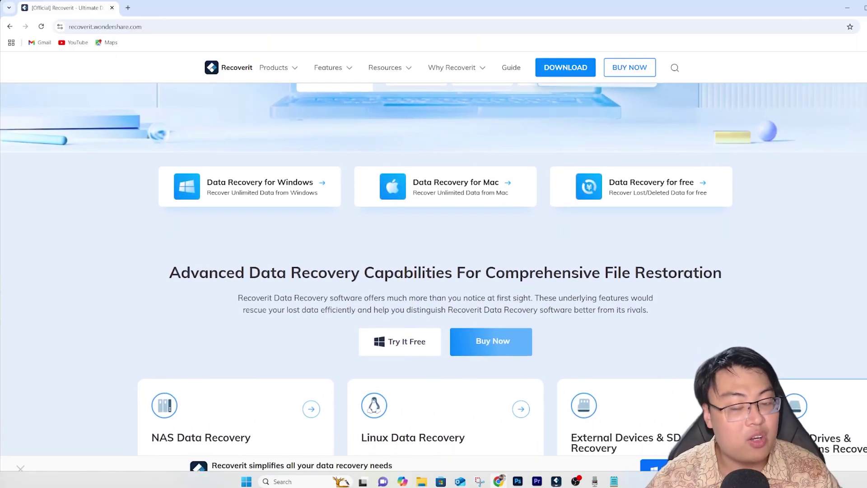
scroll(433, 253, down, 1)
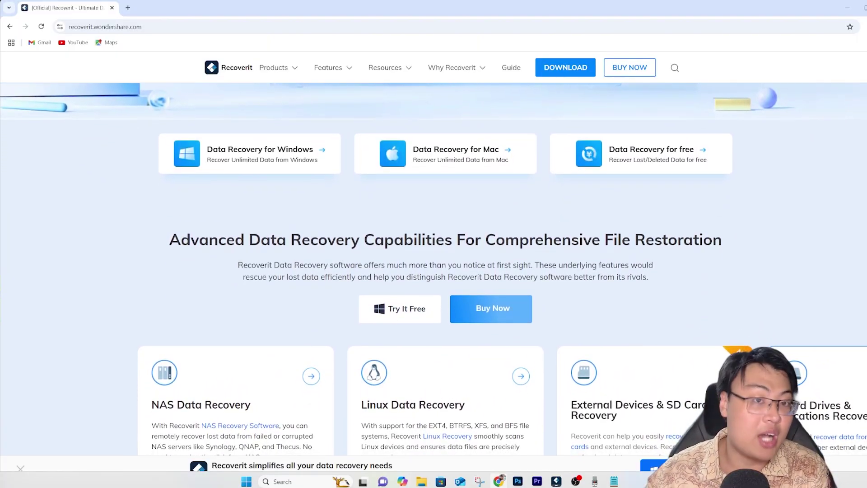
scroll(434, 253, down, 1)
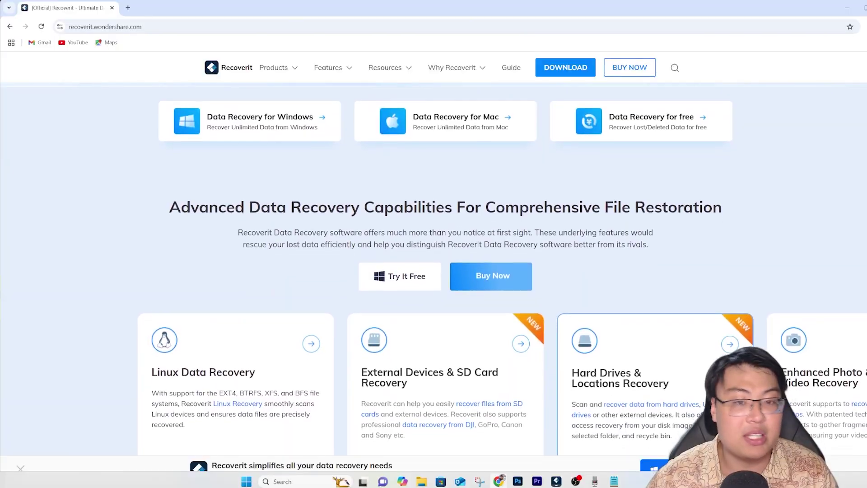
scroll(433, 253, down, 1)
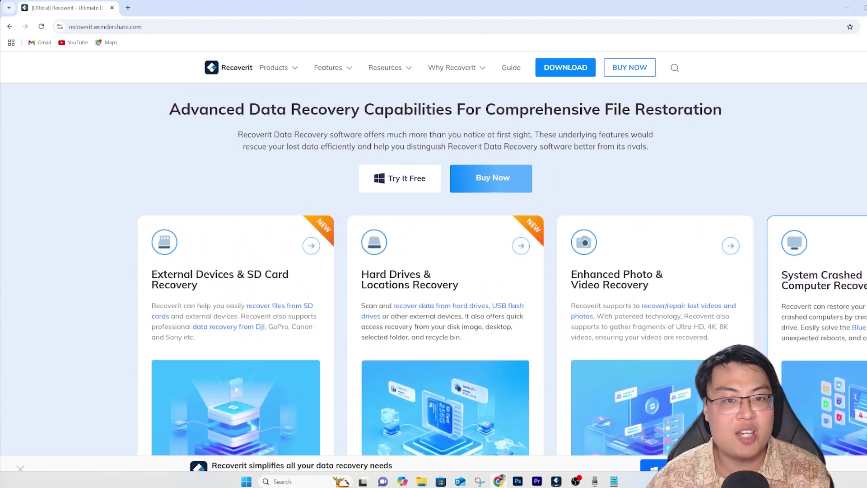
scroll(433, 253, down, 1)
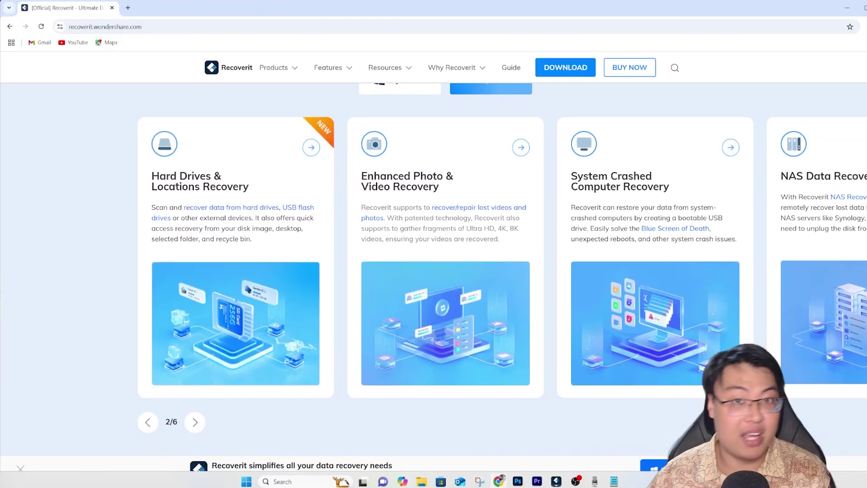
scroll(434, 253, down, 2)
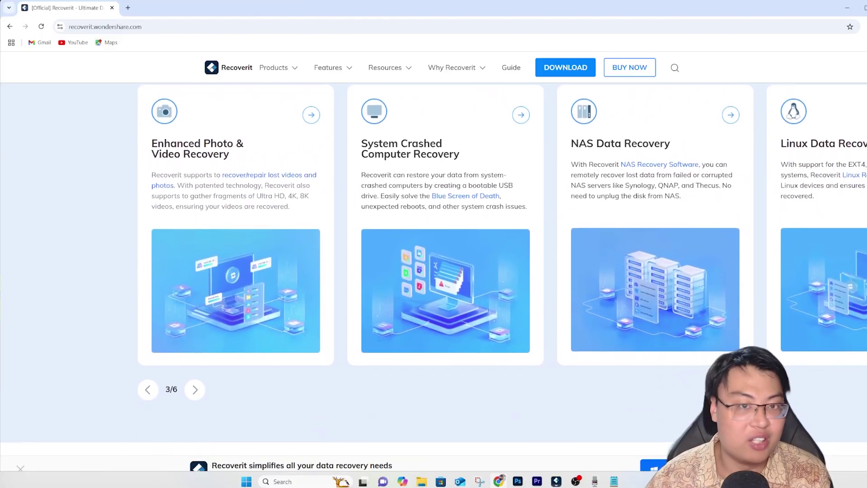
scroll(433, 253, down, 1)
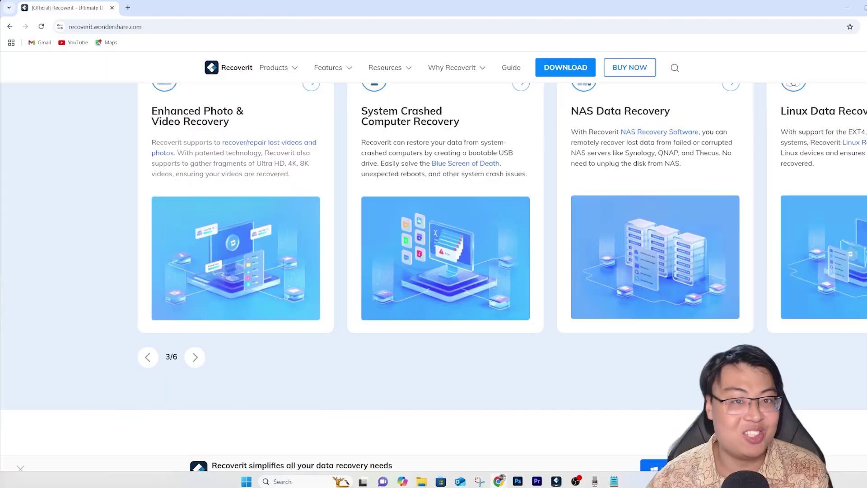
- Examine the Recover Lost Data With Remarkable Capability figures and the reviews under What They Say About Recoverit
scroll(433, 253, down, 1)
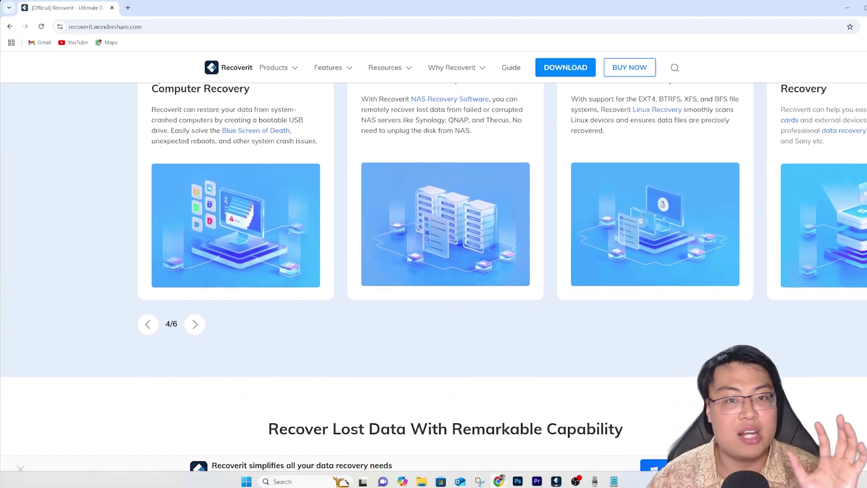
scroll(434, 253, down, 2)
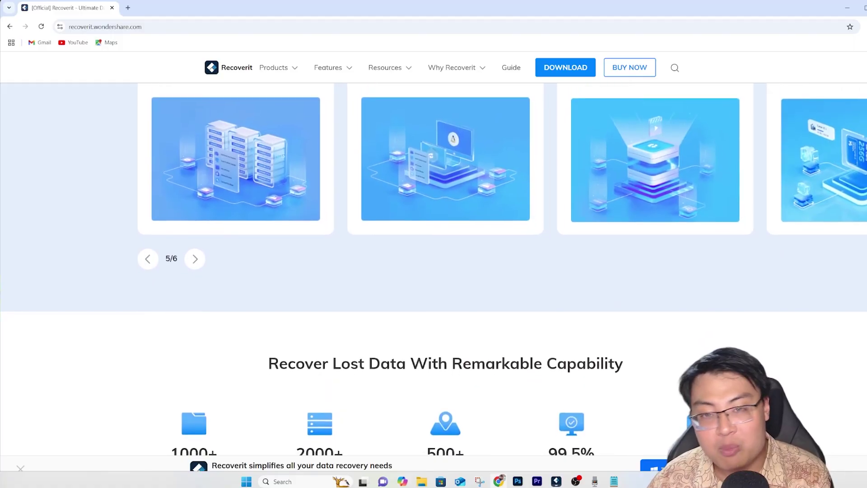
scroll(433, 253, down, 4)
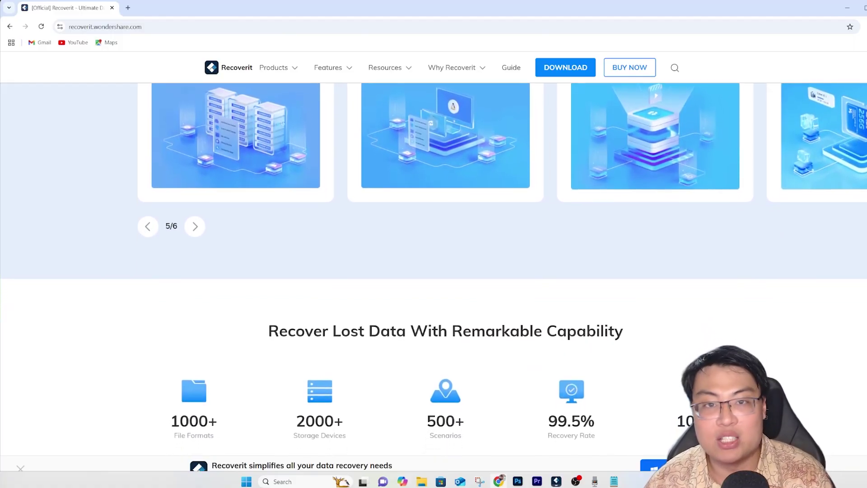
scroll(433, 253, down, 4)
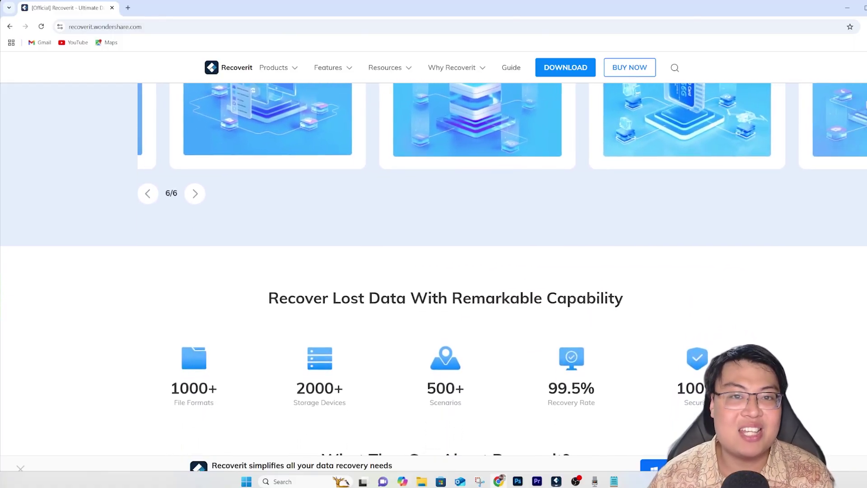
scroll(433, 253, down, 4)
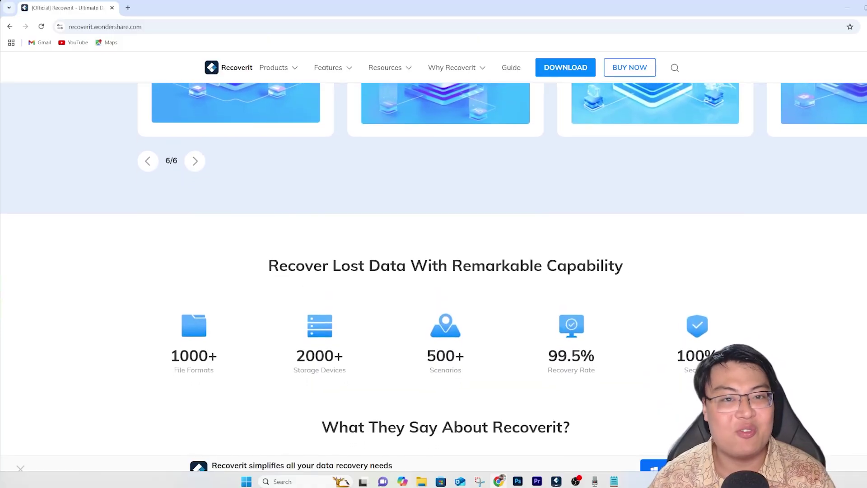
scroll(433, 253, down, 4)
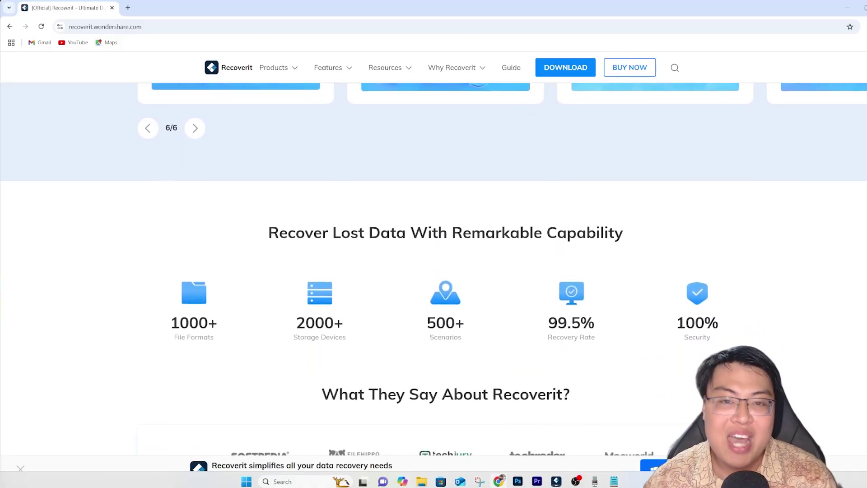
scroll(433, 253, down, 4)
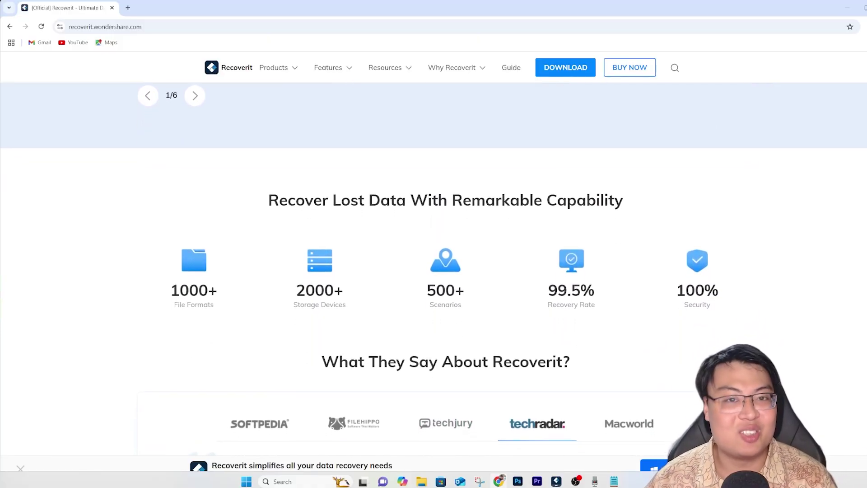
scroll(433, 252, down, 4)
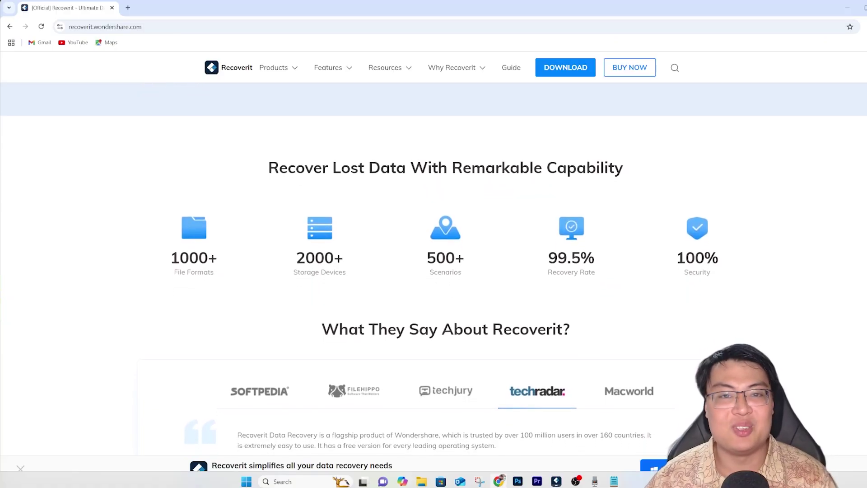